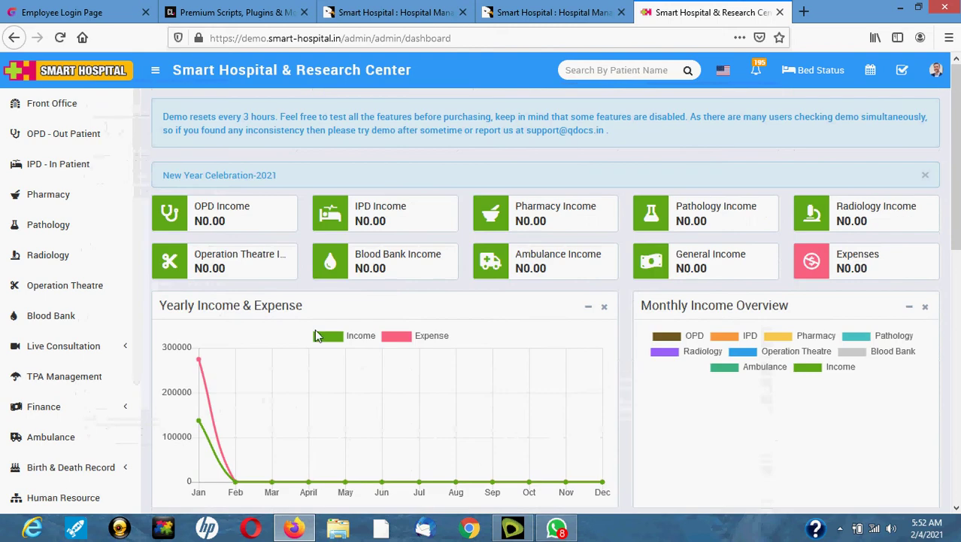
# - Look over the admin dashboard, including the income and expense cards, yearly and monthly charts, weekly calendar and staff counts per role
pyautogui.scroll(-3, 397, 318)
pyautogui.scroll(-5, 400, 321)
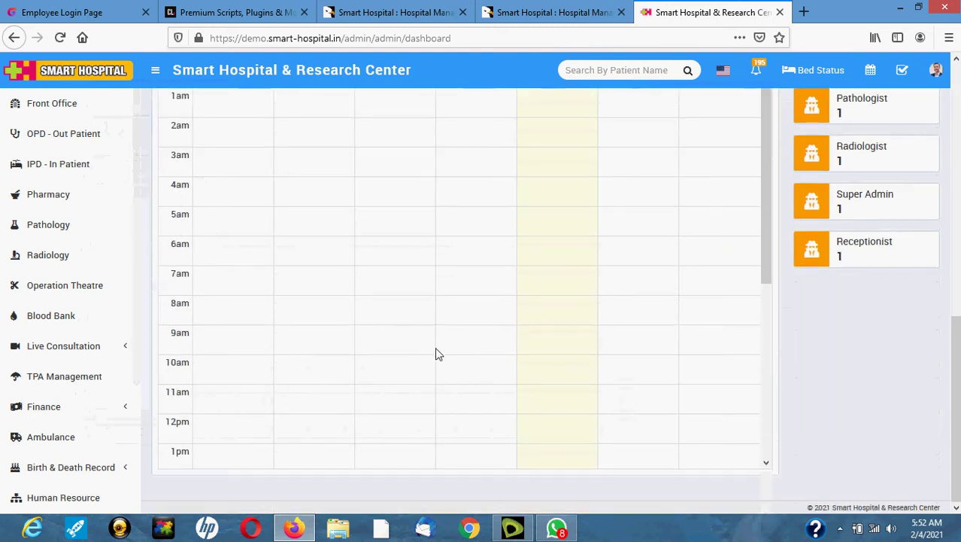
pyautogui.scroll(8, 435, 346)
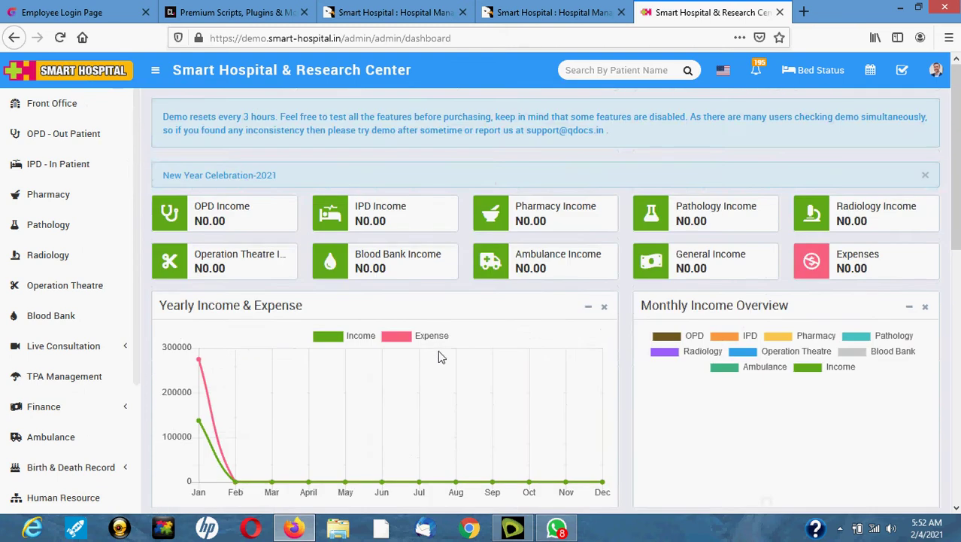
pyautogui.scroll(-1, 319, 247)
pyautogui.scroll(1, 308, 237)
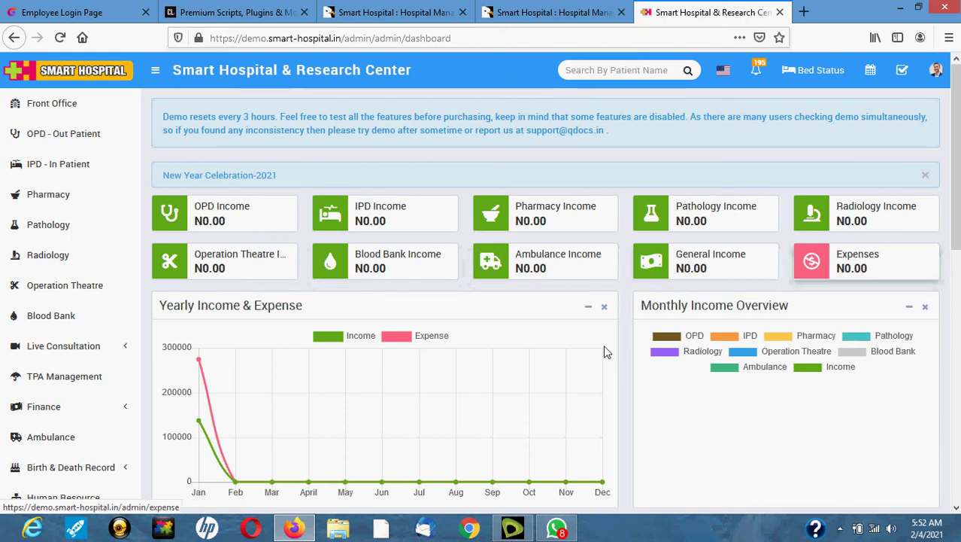
pyautogui.scroll(-10, 571, 360)
pyautogui.scroll(10, 569, 363)
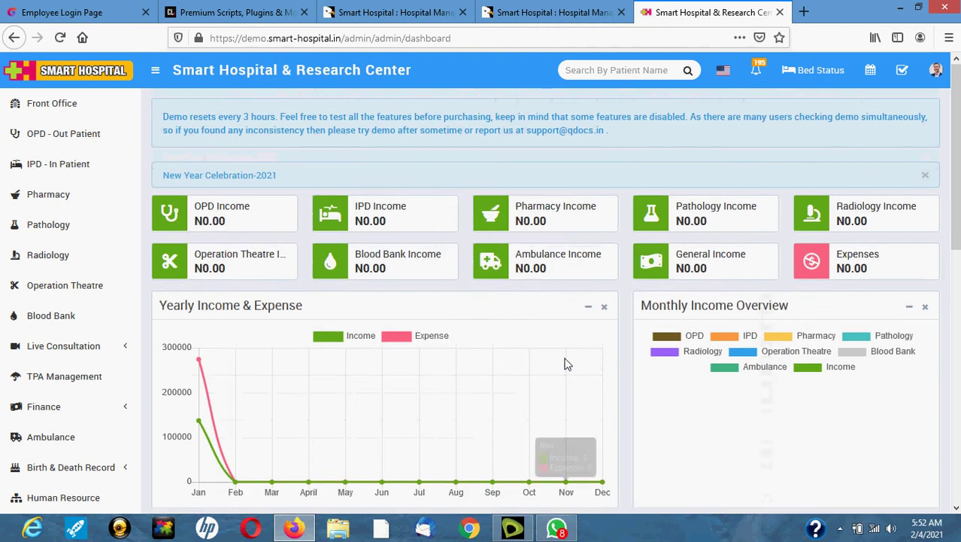
pyautogui.scroll(-8, 442, 344)
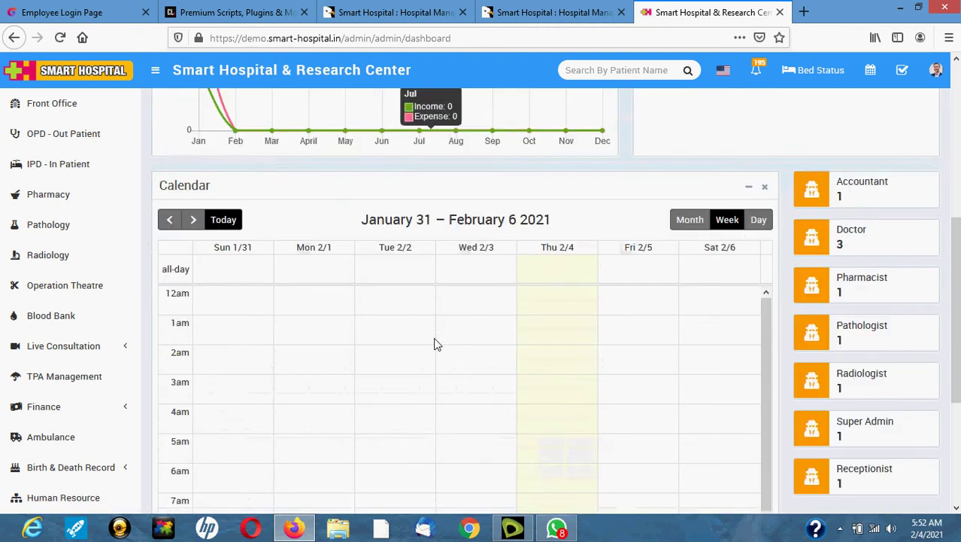
pyautogui.scroll(10, 420, 317)
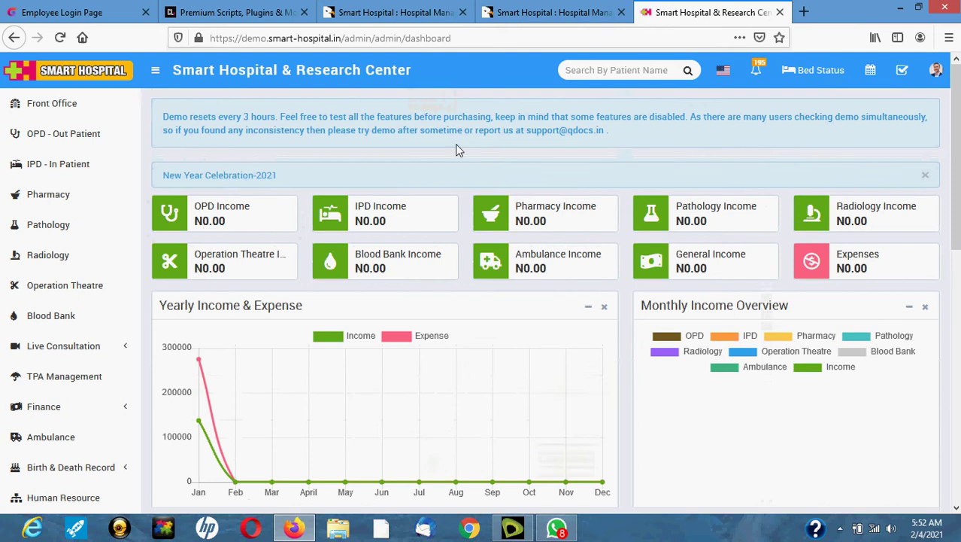
pyautogui.scroll(-8, 457, 150)
pyautogui.scroll(10, 459, 151)
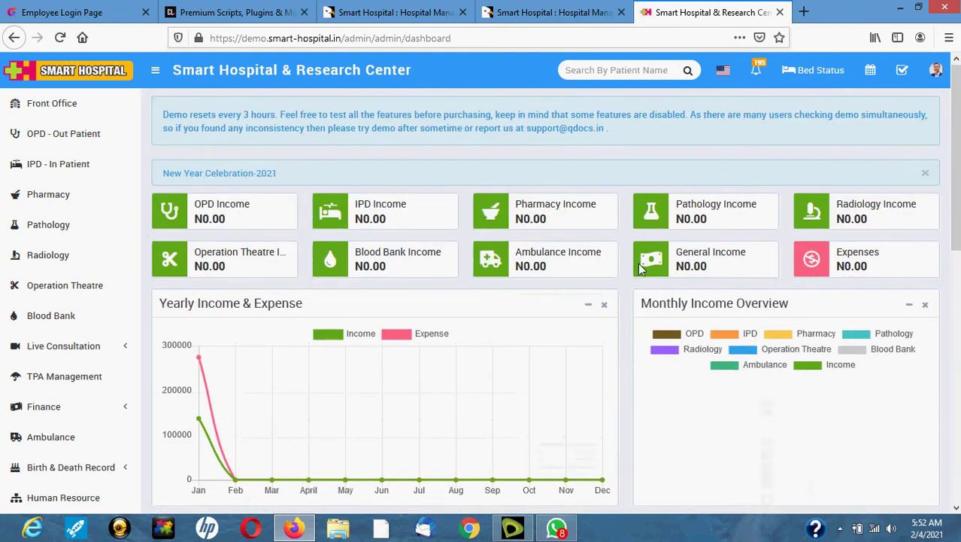
pyautogui.scroll(-6, 638, 263)
pyautogui.scroll(2, 872, 269)
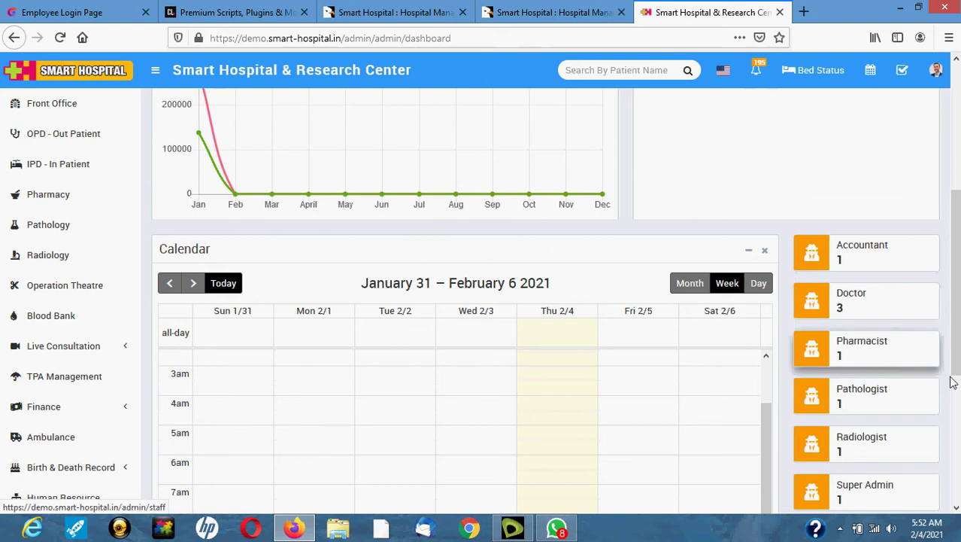
pyautogui.scroll(-2, 902, 352)
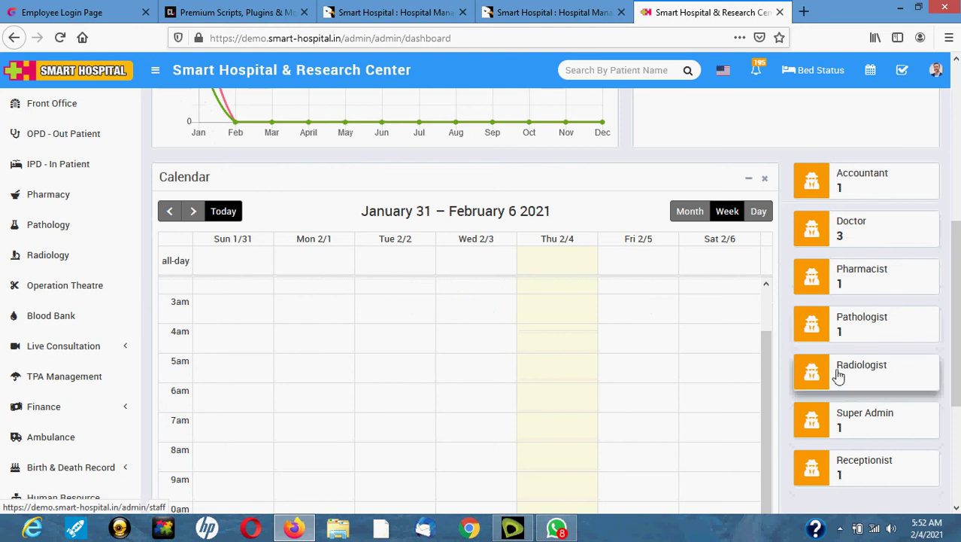
pyautogui.scroll(10, 795, 353)
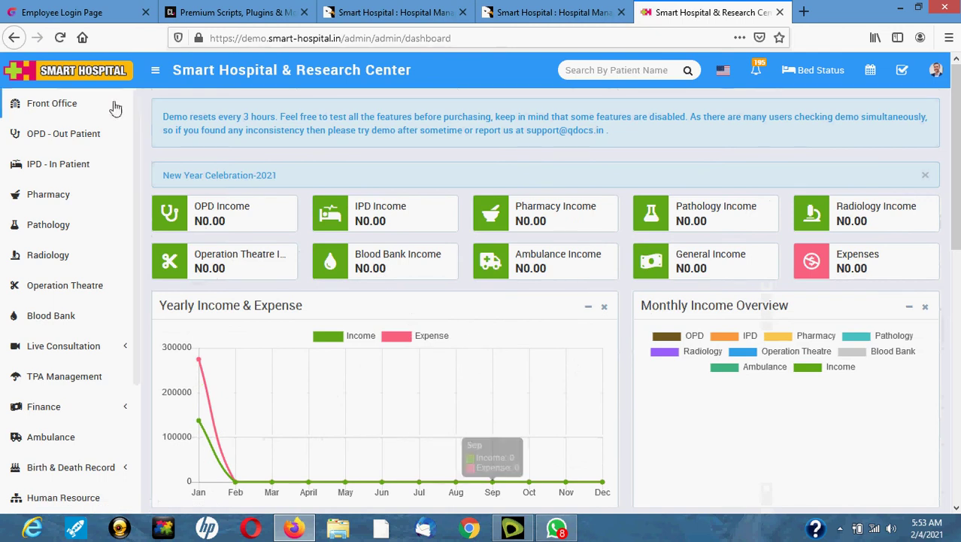
# - Open the Front Office appointment list and look through its patients, dates, doctors, priorities and statuses
pyautogui.click(42, 110)
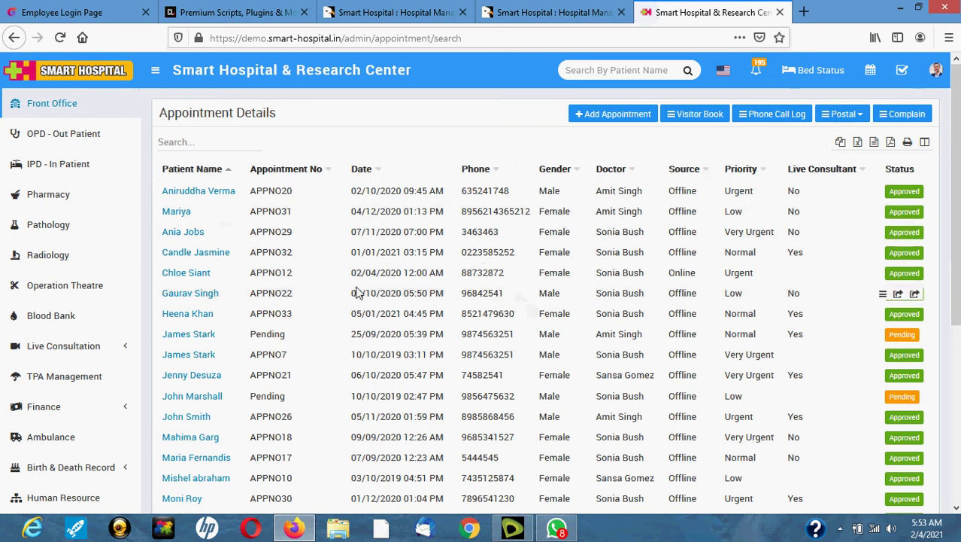
pyautogui.scroll(-5, 316, 271)
pyautogui.scroll(5, 357, 286)
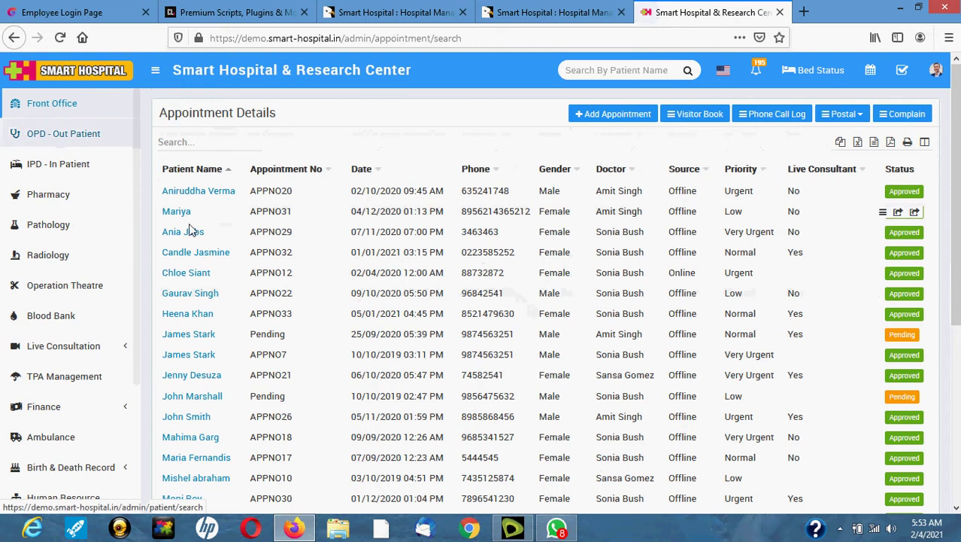
pyautogui.scroll(-5, 318, 389)
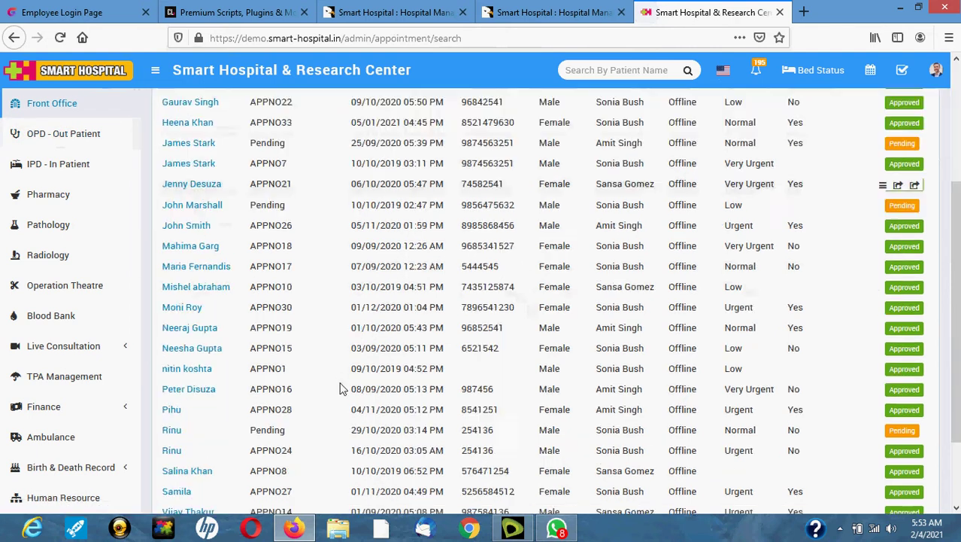
pyautogui.scroll(5, 340, 388)
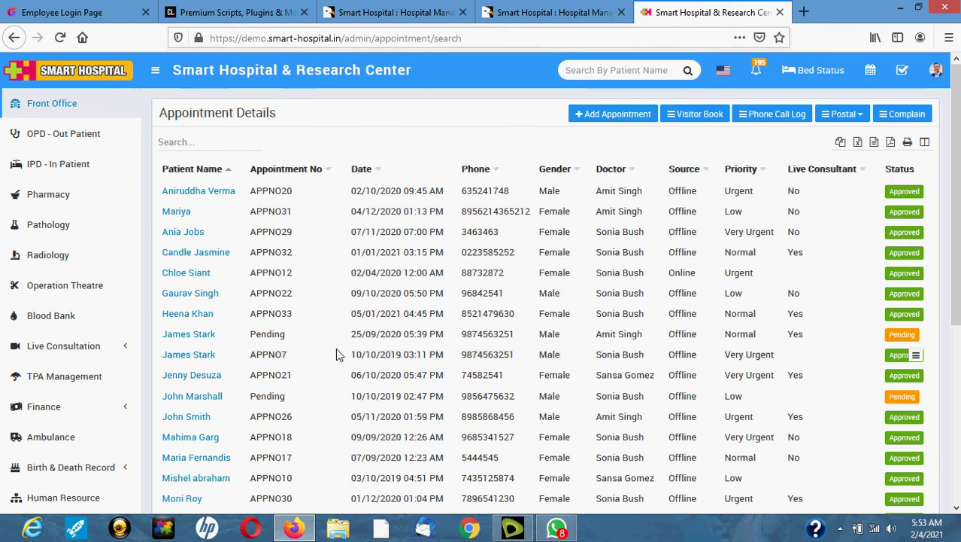
pyautogui.scroll(-3, 328, 272)
pyautogui.scroll(3, 465, 285)
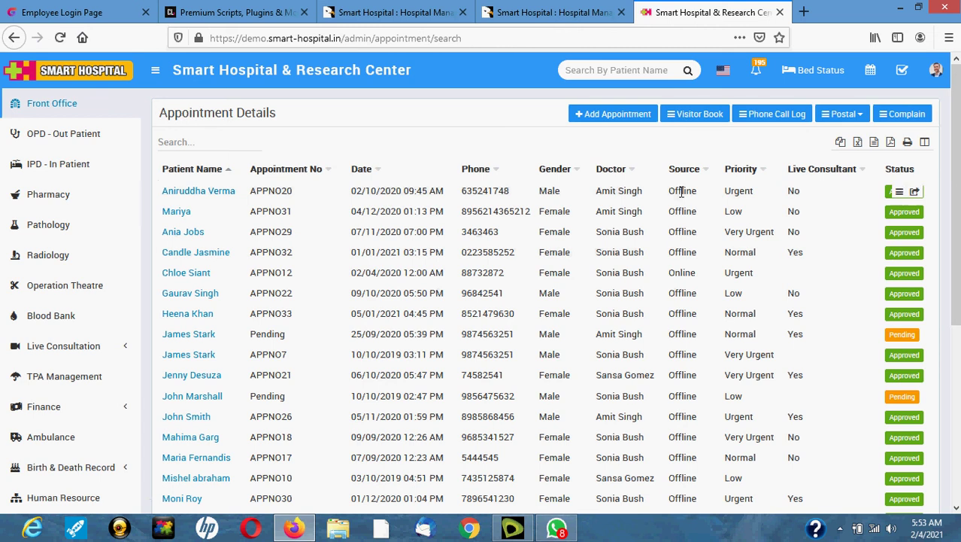
# - View the phone call log and its blank Add Call Log form, close the form unsaved and return to the Front Office appointments
pyautogui.click(774, 117)
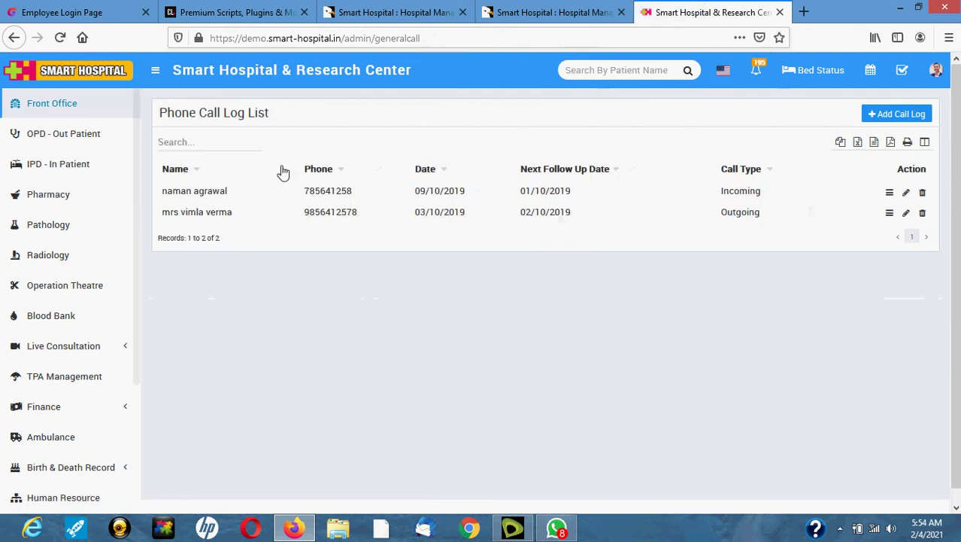
pyautogui.click(900, 115)
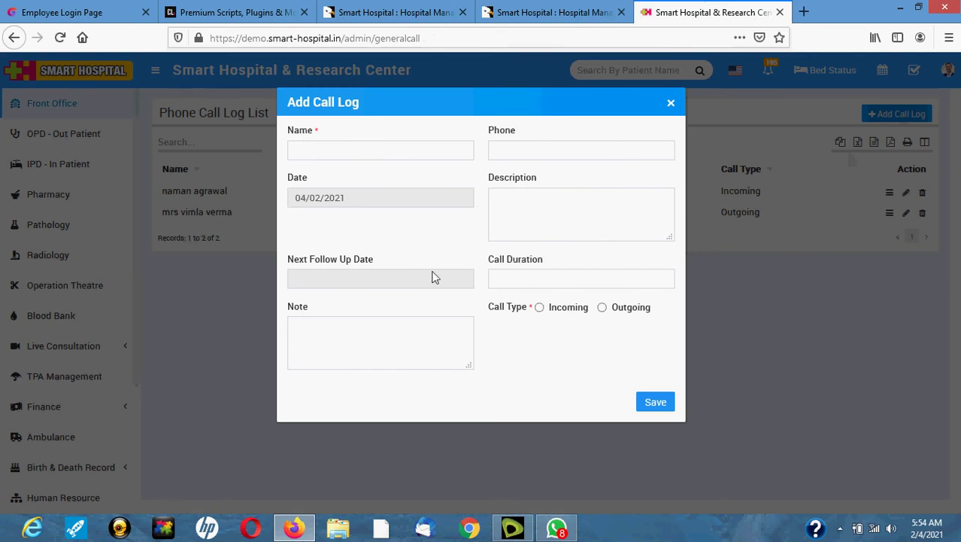
pyautogui.click(671, 103)
pyautogui.click(49, 112)
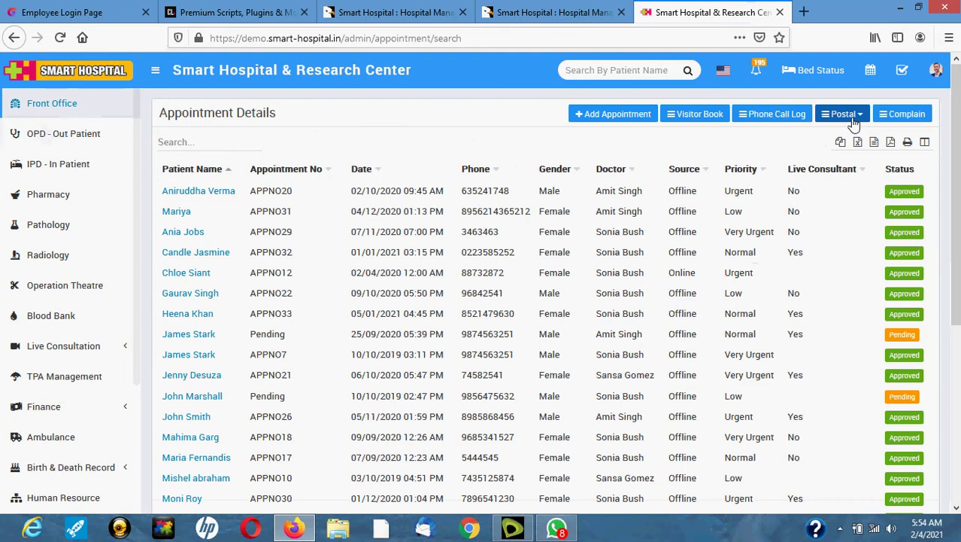
# - View the complaint list and its blank Add Complain form, close the form unsaved and return to the Front Office appointments
pyautogui.click(910, 120)
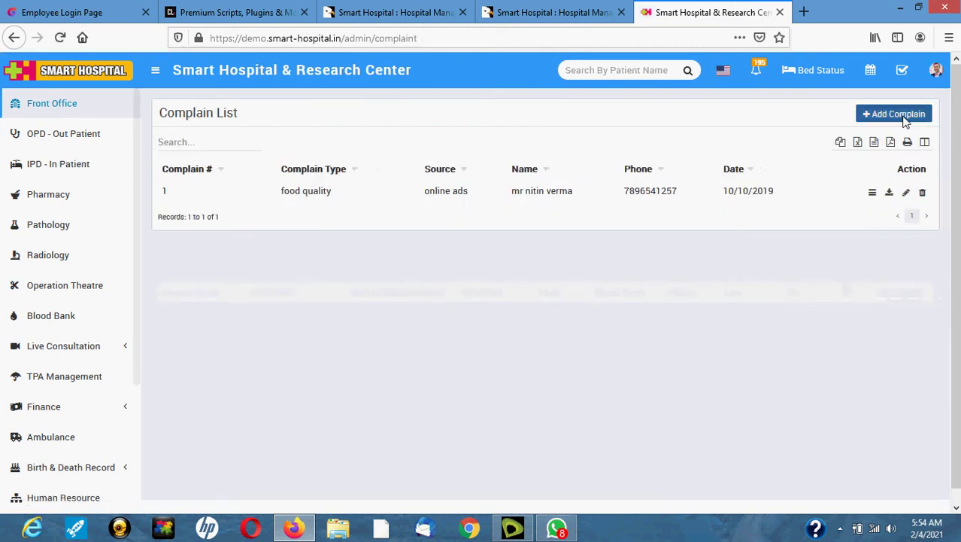
pyautogui.click(903, 116)
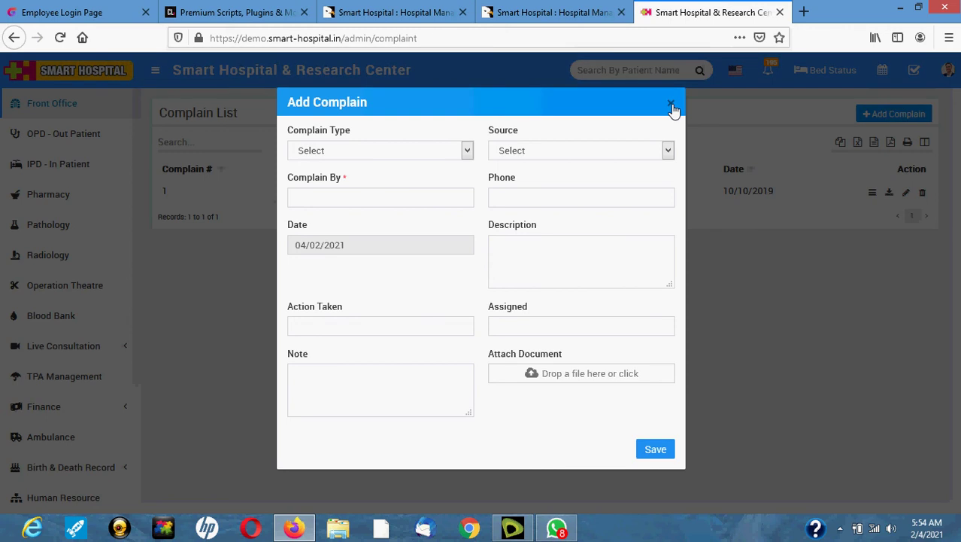
pyautogui.click(672, 104)
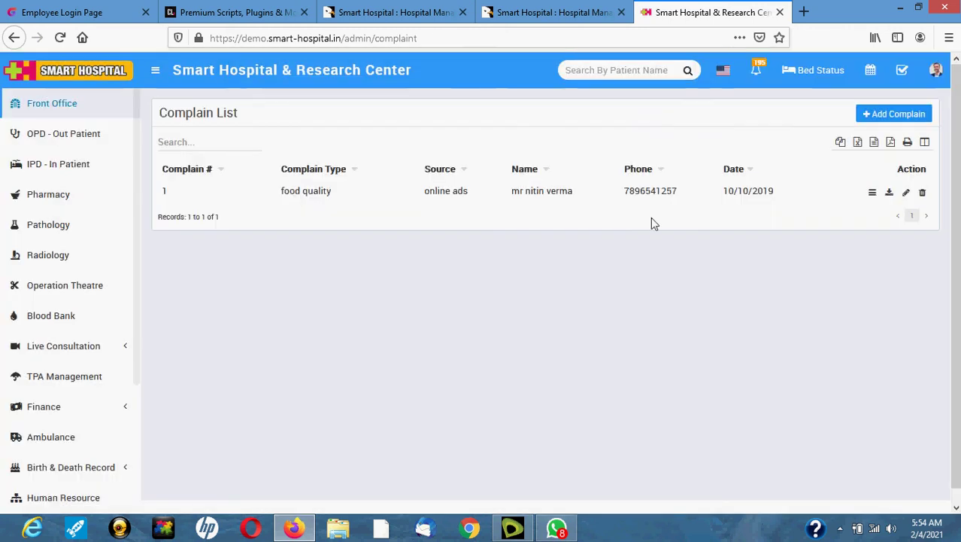
pyautogui.click(46, 107)
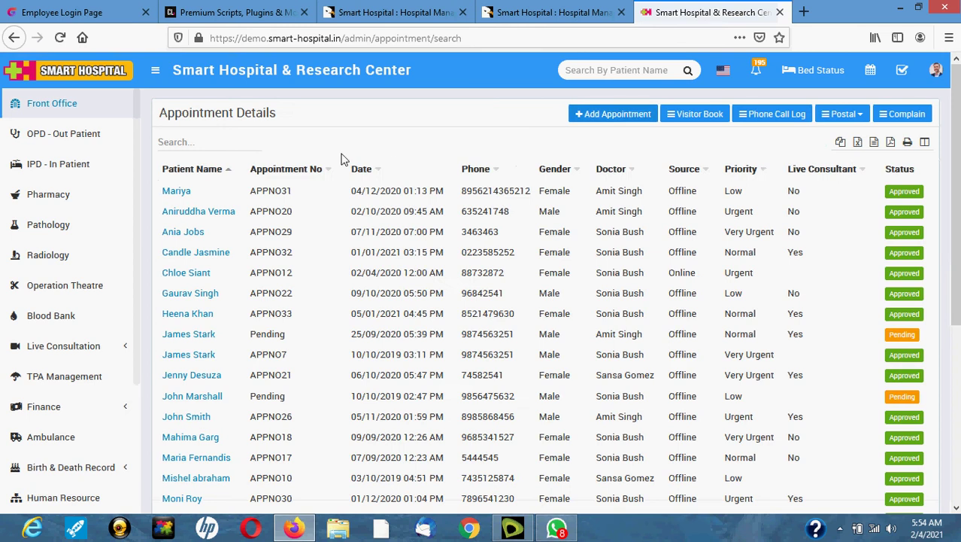
# - Open the OPD out-patient list and look through its guardians, consultants, last visits and total visits
pyautogui.click(74, 138)
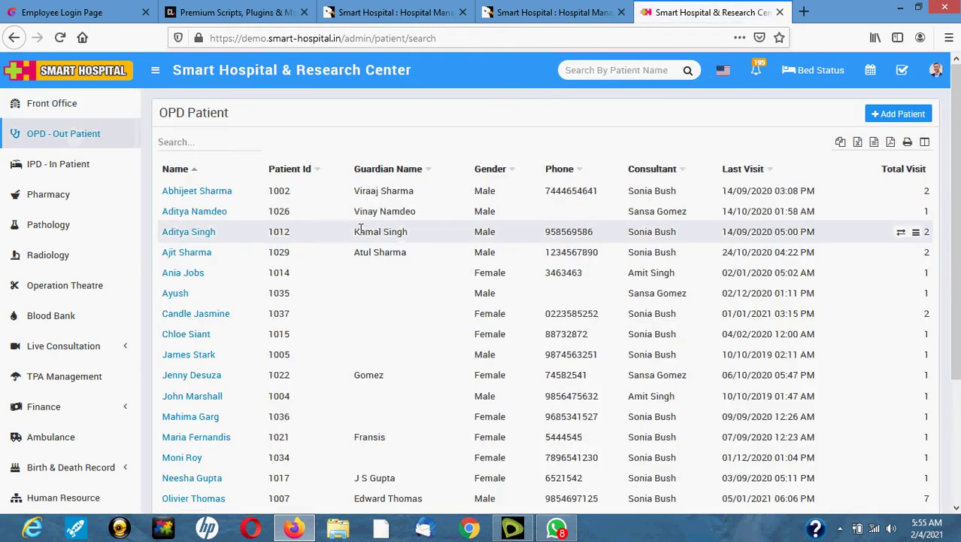
pyautogui.scroll(-4, 290, 248)
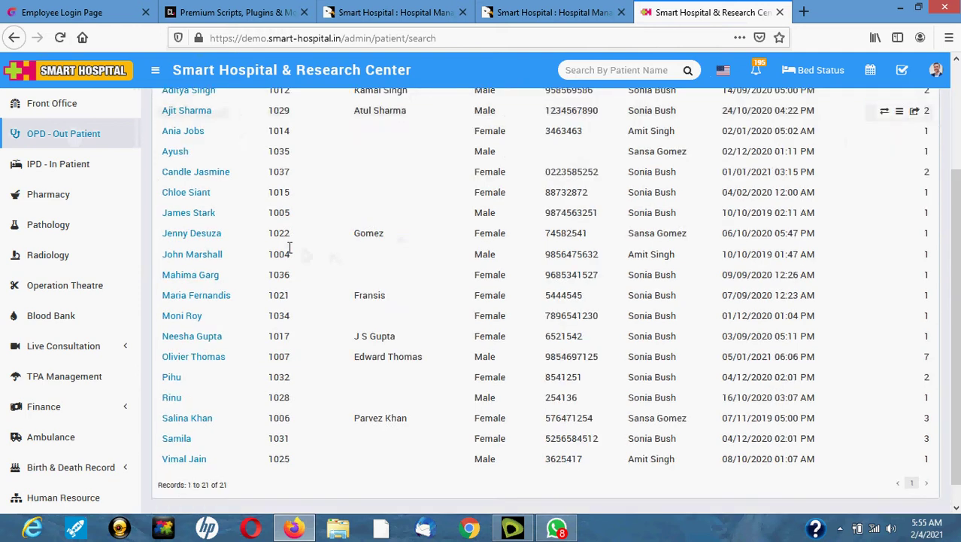
pyautogui.scroll(4, 337, 354)
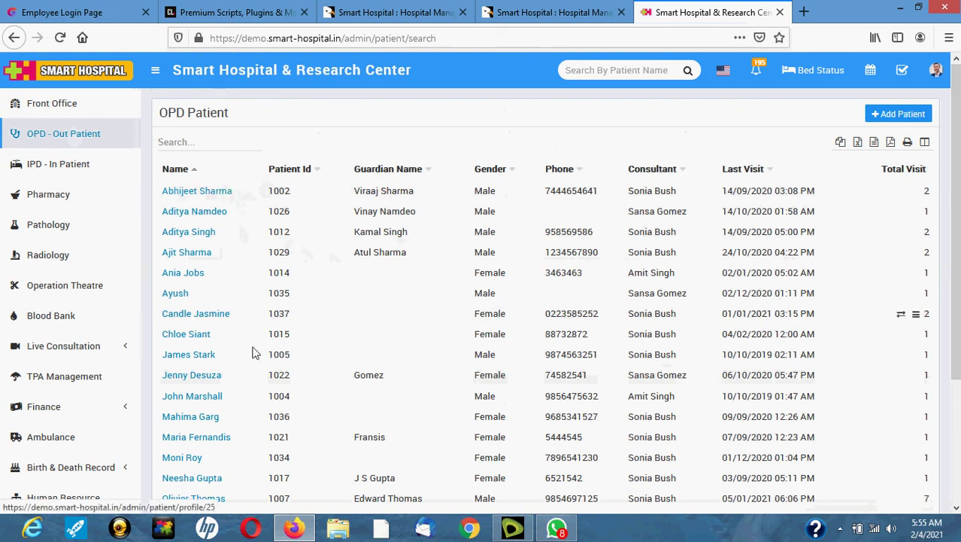
pyautogui.scroll(-3, 254, 352)
pyautogui.scroll(5, 496, 391)
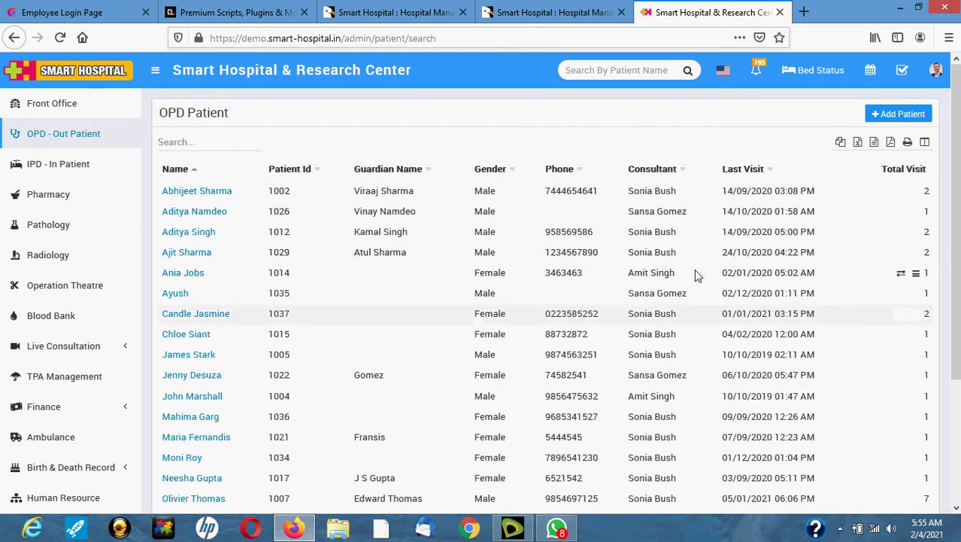
# - Open the new patient registration form from the OPD add-patient form, inspect its fields and close it without saving
pyautogui.click(899, 117)
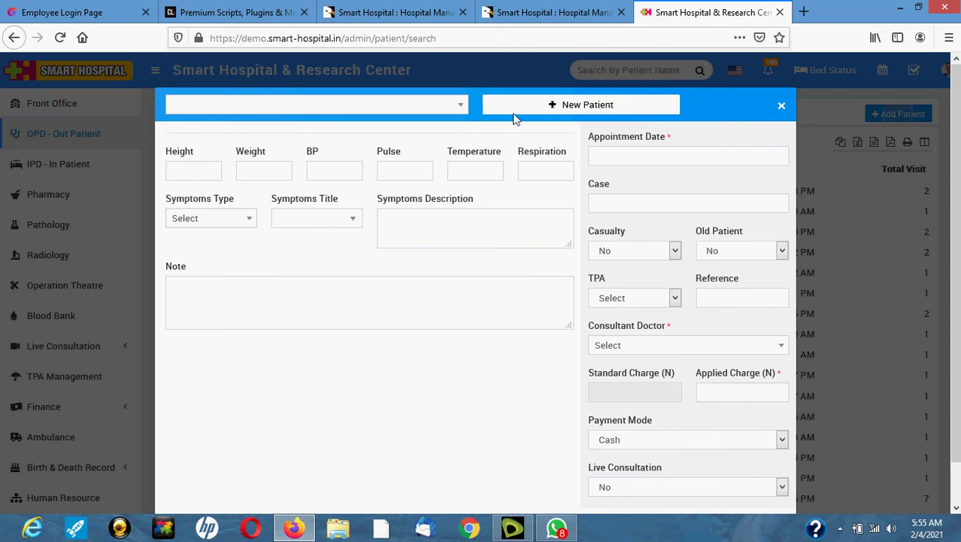
pyautogui.click(595, 109)
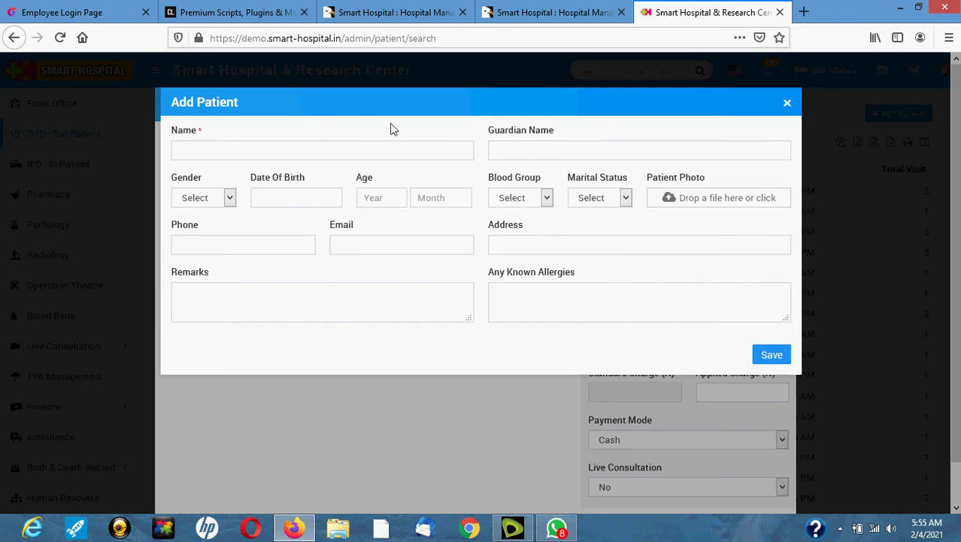
pyautogui.click(297, 149)
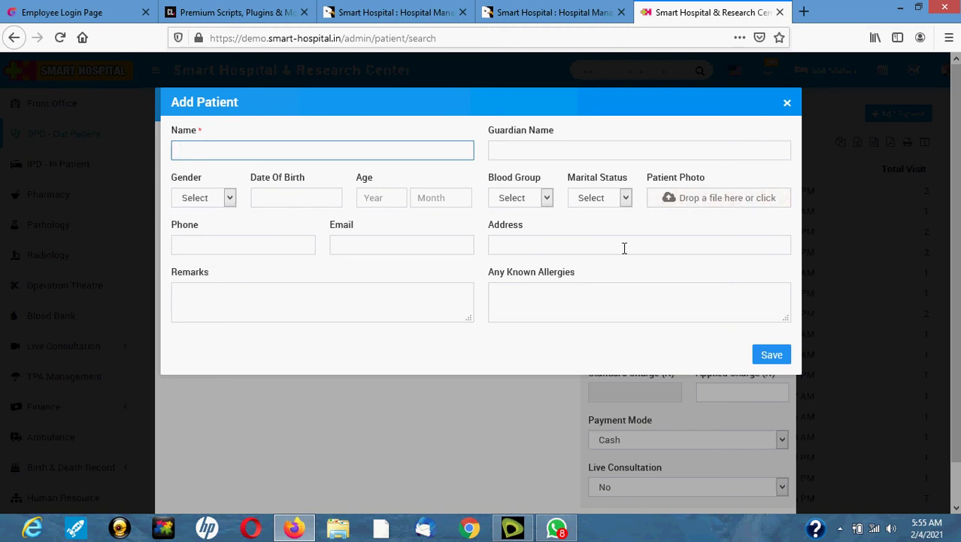
pyautogui.click(608, 303)
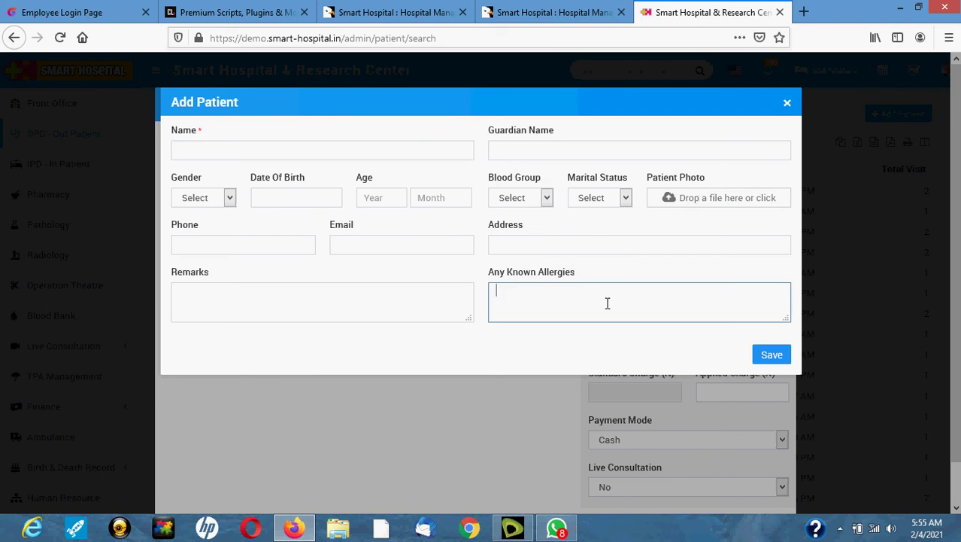
pyautogui.click(789, 107)
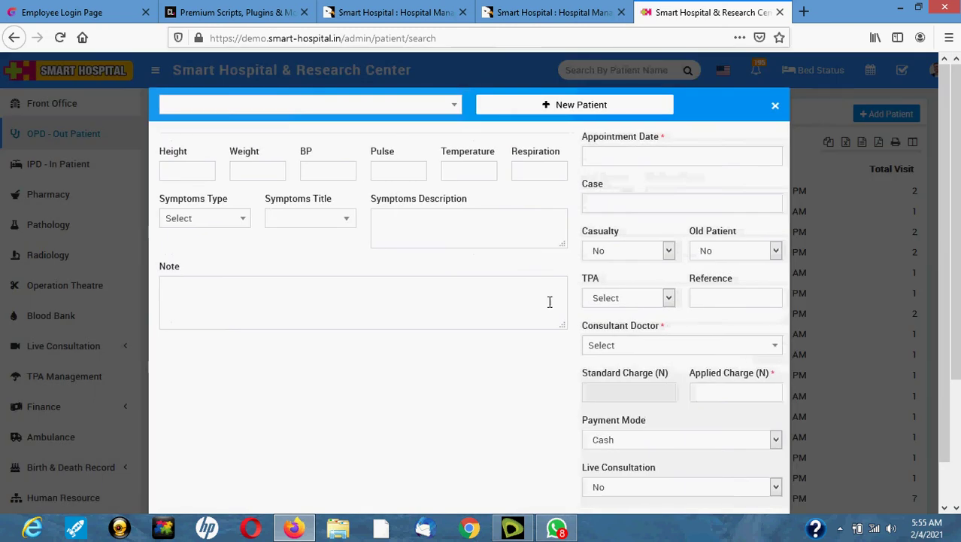
# - Review the OPD visit form's vitals, symptoms, appointment, consultant doctor, charge and payment fields, and close it without saving
pyautogui.scroll(-1, 553, 364)
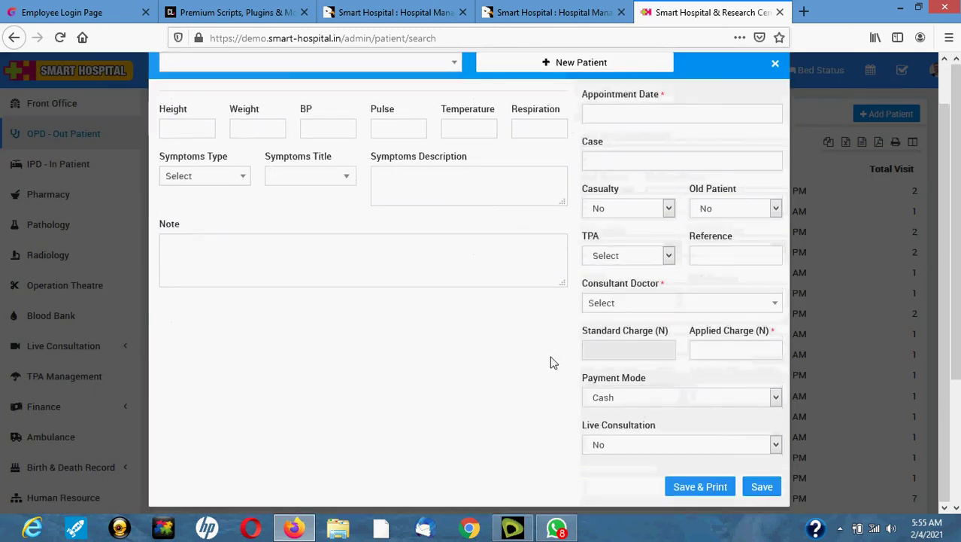
pyautogui.scroll(1, 758, 361)
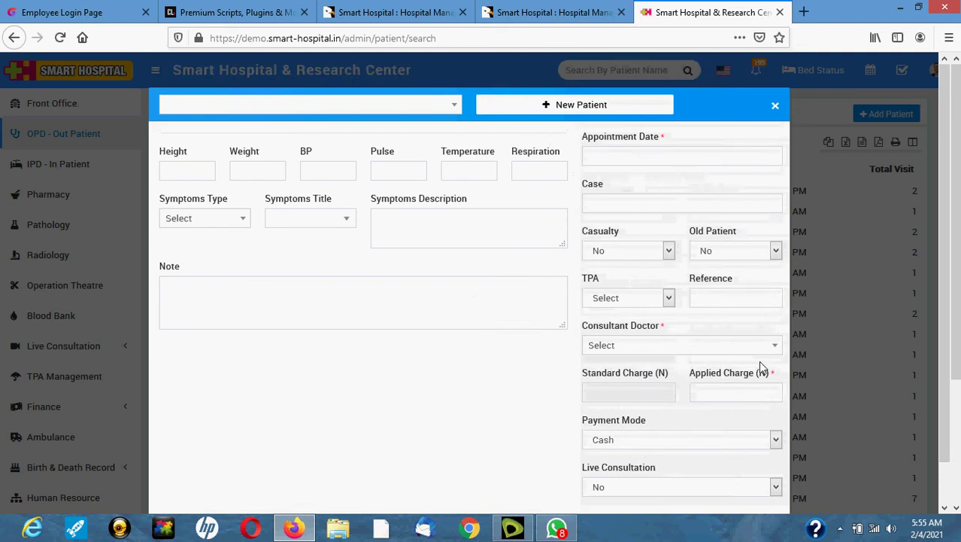
pyautogui.scroll(-1, 758, 360)
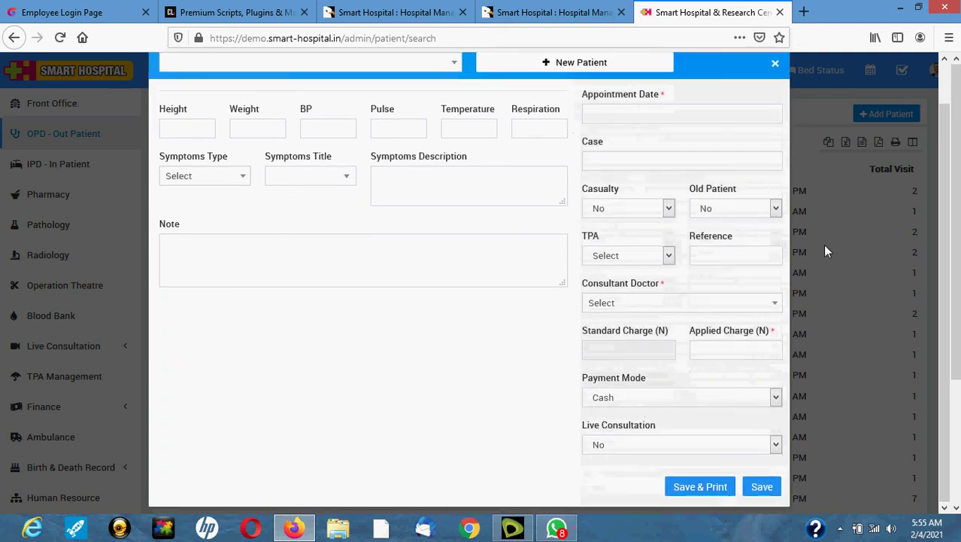
pyautogui.click(775, 66)
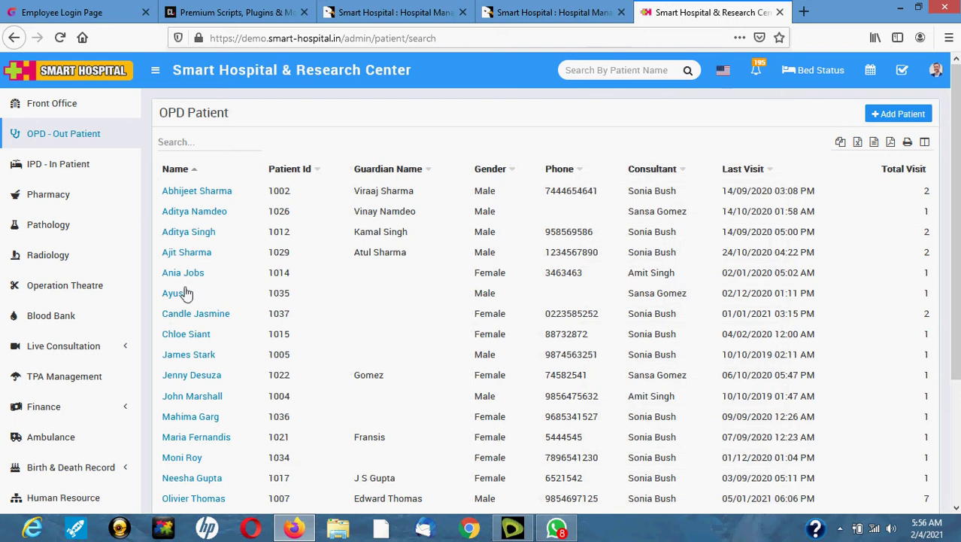
# - Look through the list of hospital modules and open the Messaging notice board
pyautogui.scroll(-4, 248, 395)
pyautogui.scroll(4, 248, 395)
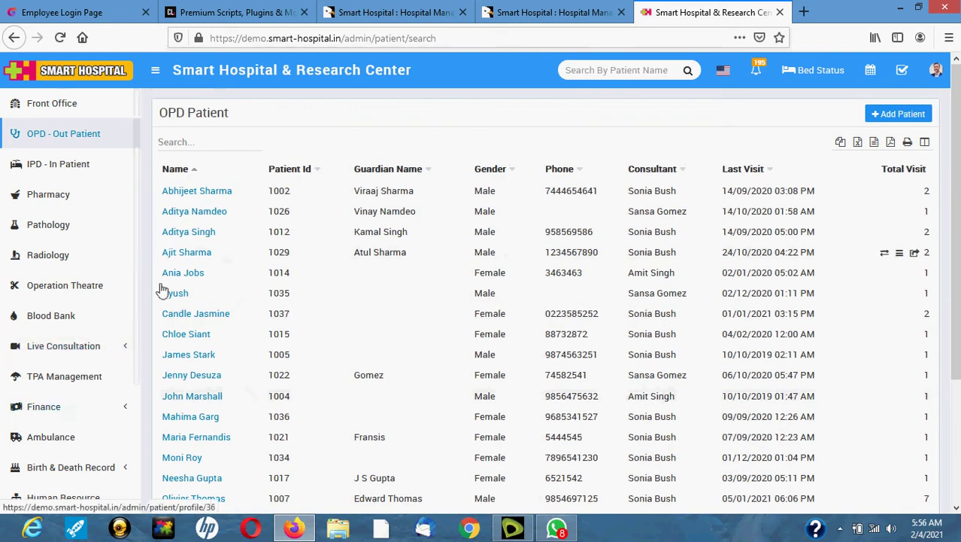
pyautogui.scroll(-4, 96, 301)
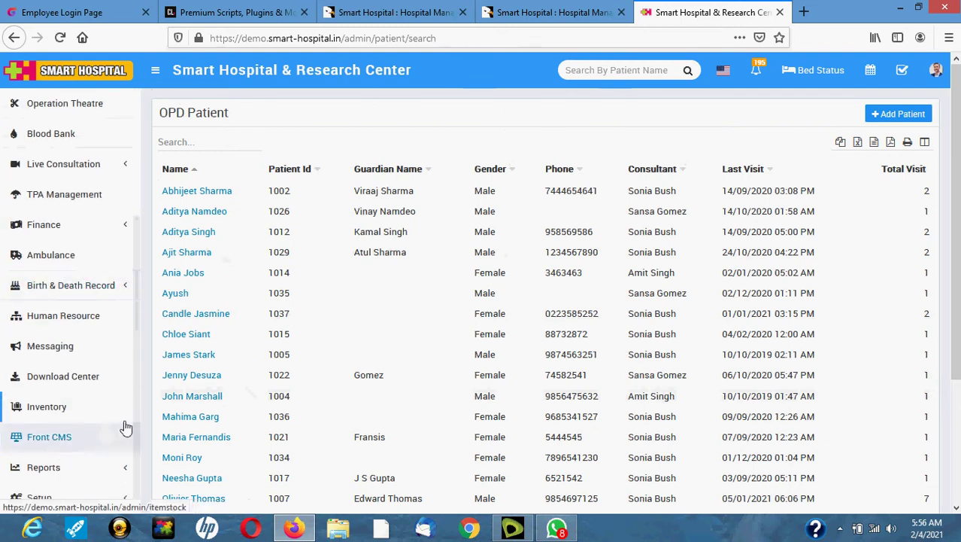
pyautogui.scroll(4, 123, 426)
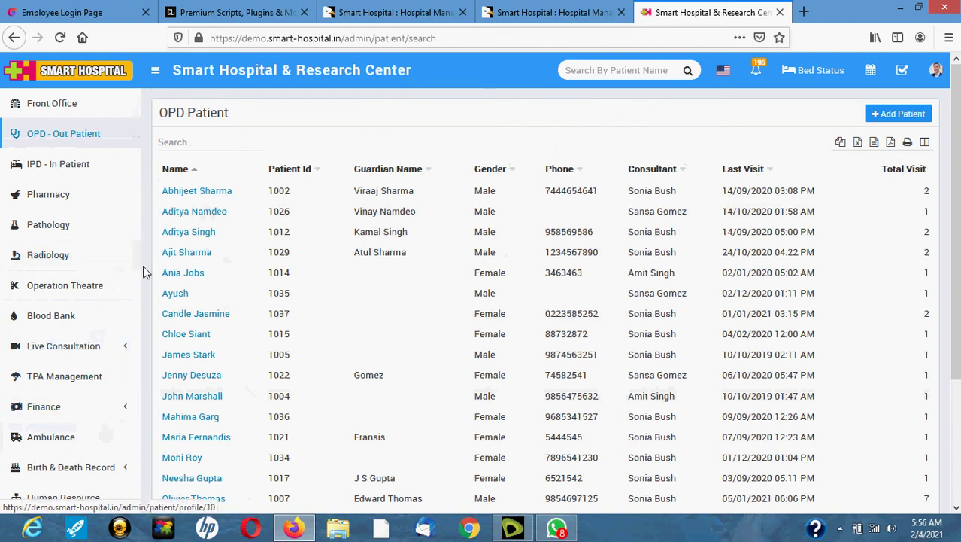
pyautogui.scroll(-3, 132, 374)
pyautogui.click(50, 348)
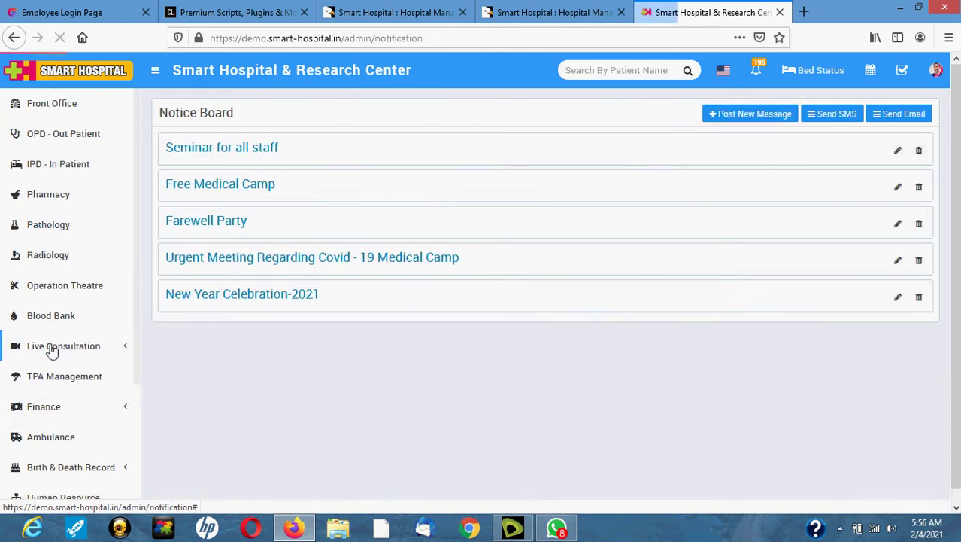
# - Open the new notice message form, inspect its title, message and recipient fields, and set Publish On to 10/02/2021 without sending
pyautogui.click(752, 119)
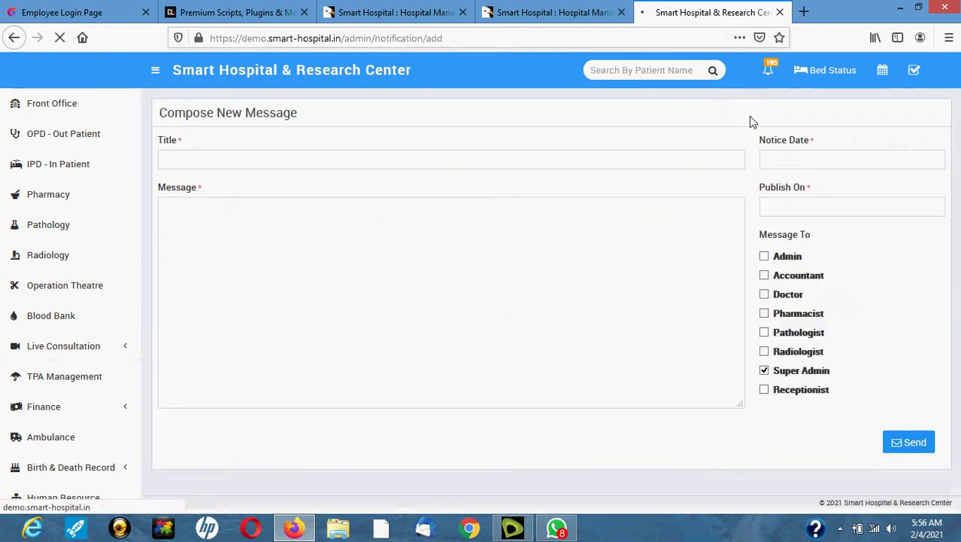
pyautogui.click(462, 160)
pyautogui.click(420, 304)
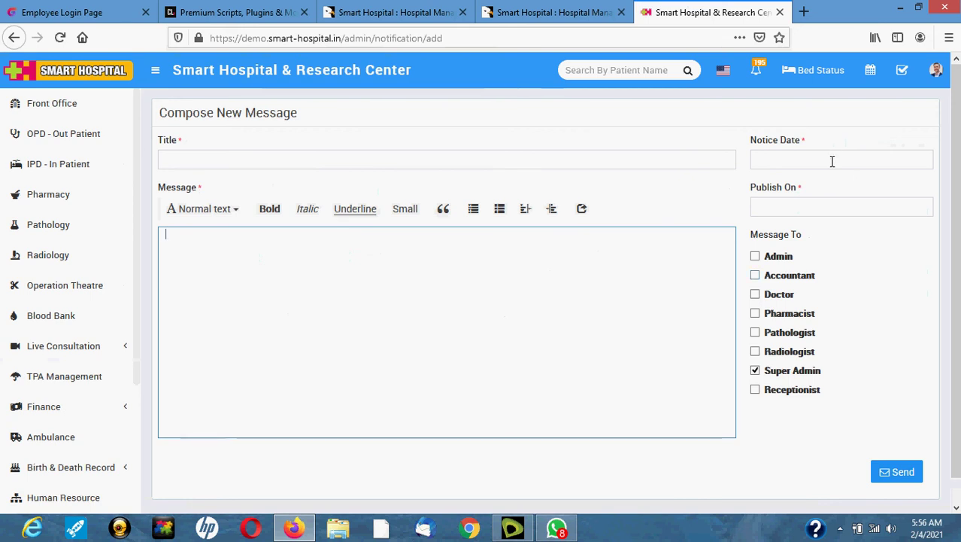
pyautogui.click(829, 206)
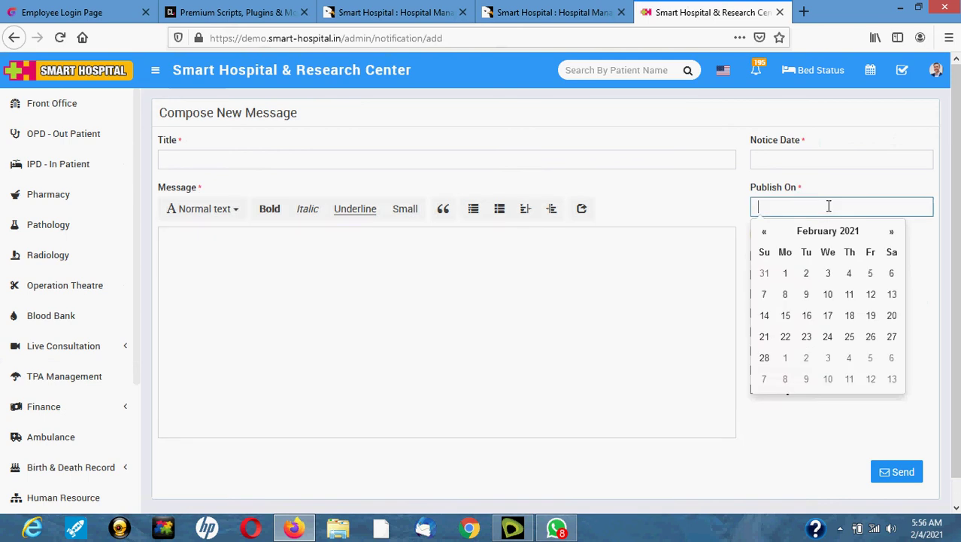
pyautogui.click(827, 294)
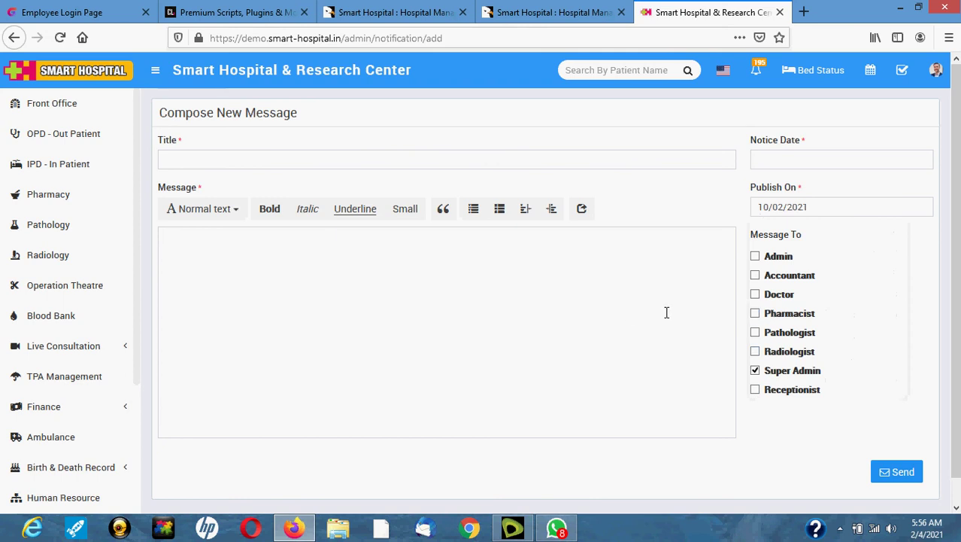
pyautogui.scroll(-1, 827, 406)
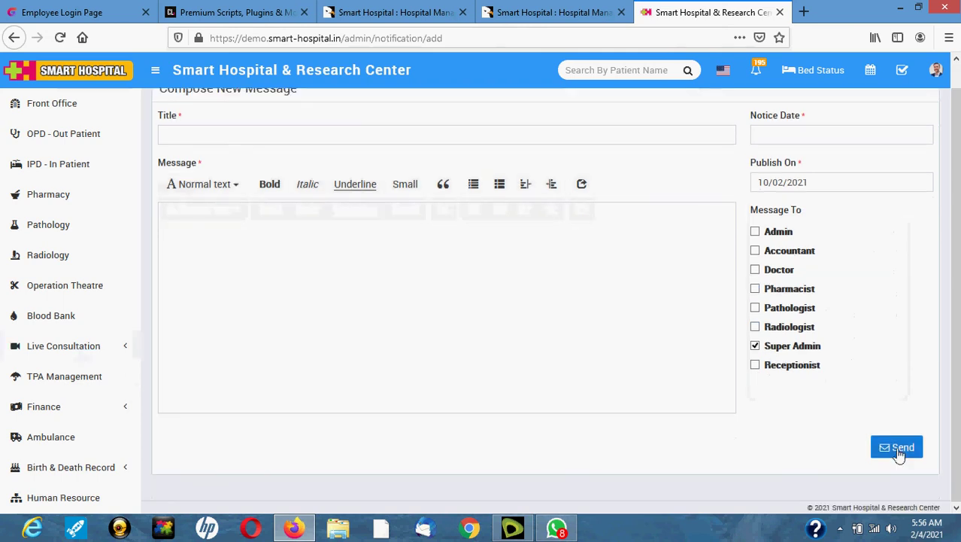
pyautogui.scroll(1, 662, 211)
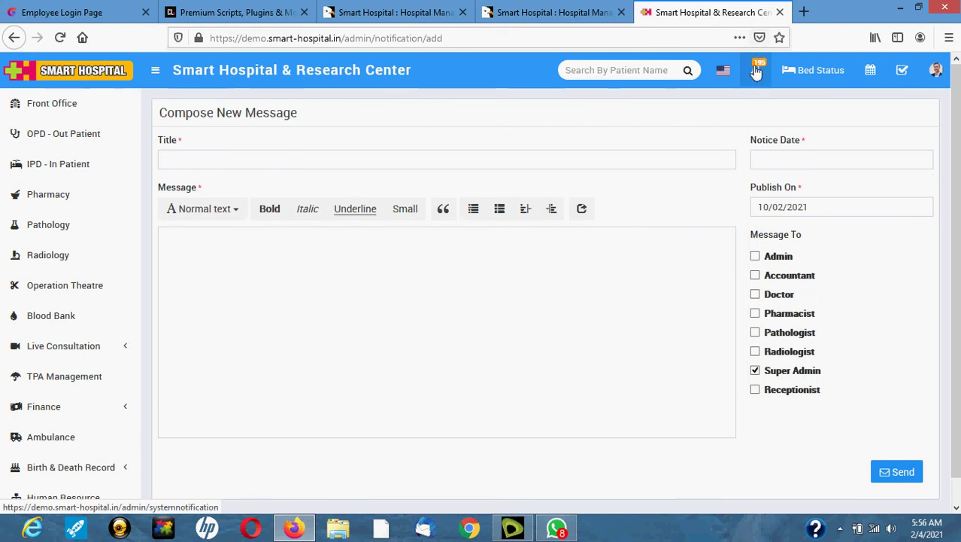
# - Return to the OPD out-patient list and open the profile of the first patient listed
pyautogui.click(70, 142)
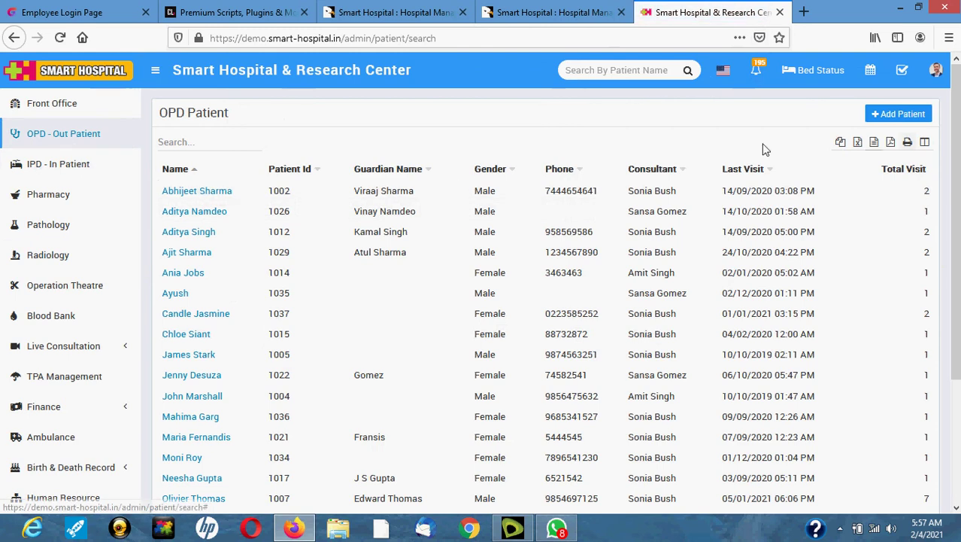
pyautogui.click(188, 142)
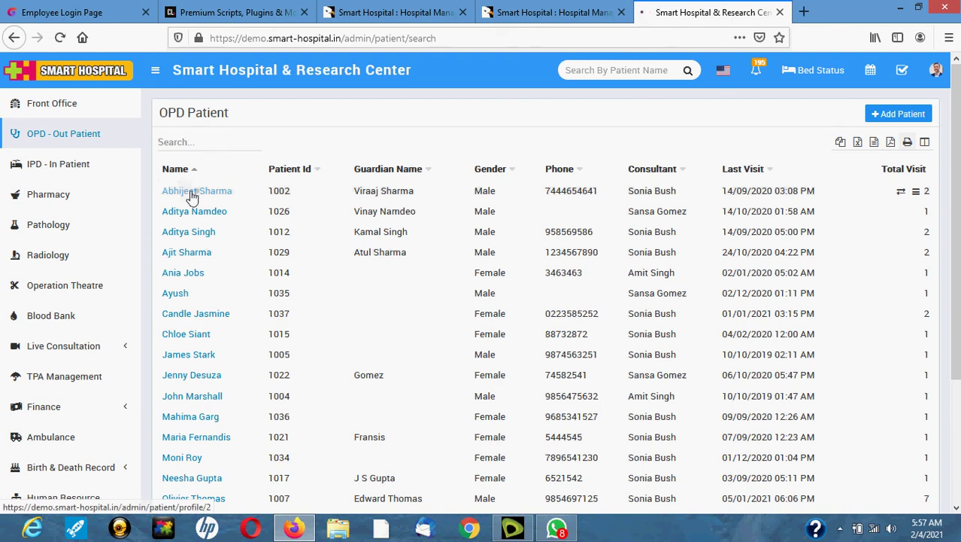
pyautogui.click(191, 194)
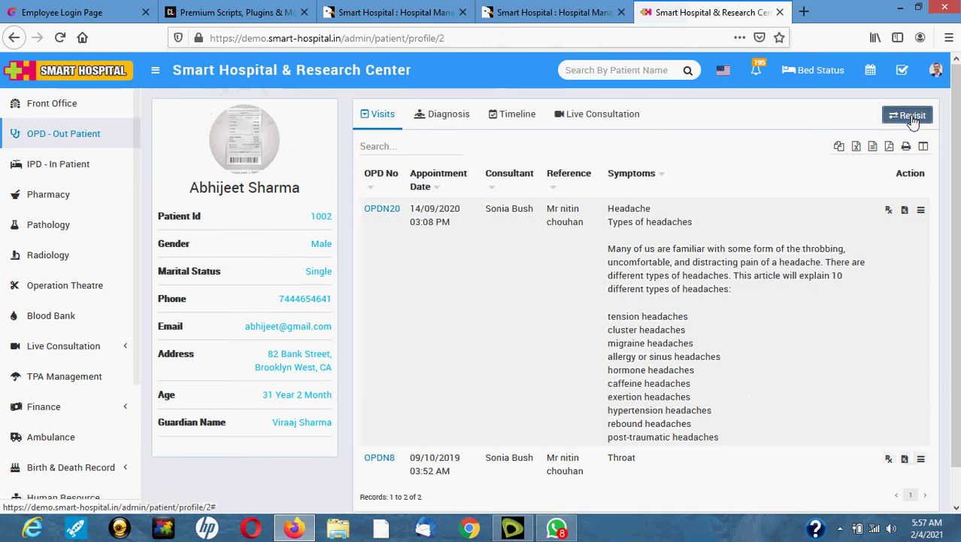
# - Open the revisit form from the patient's profile, review its patient details and charge fields, and close it without saving
pyautogui.click(912, 119)
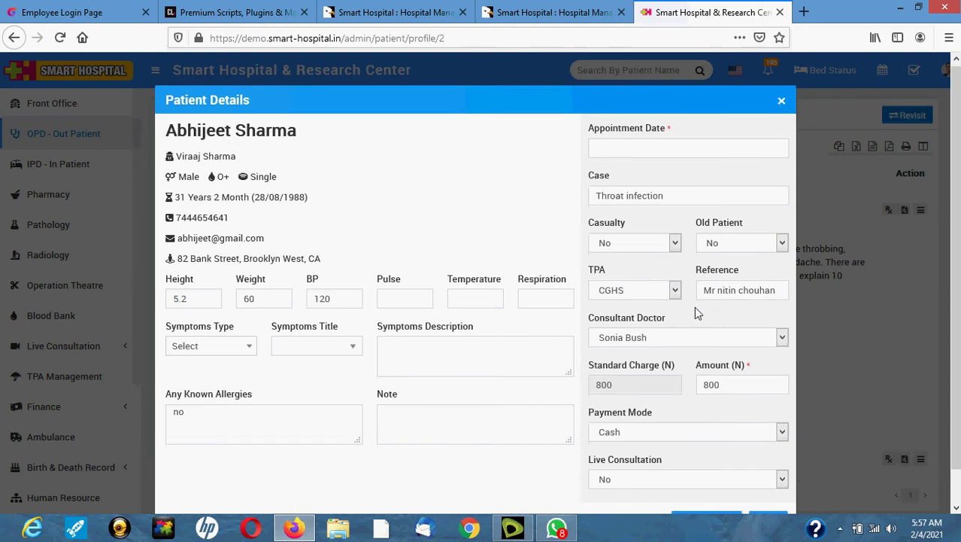
pyautogui.scroll(-1, 694, 307)
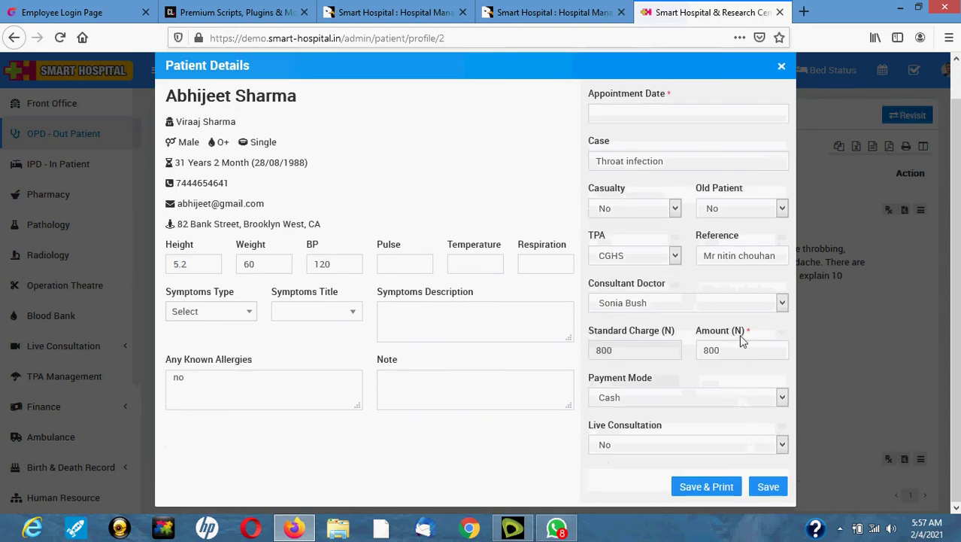
pyautogui.scroll(1, 749, 288)
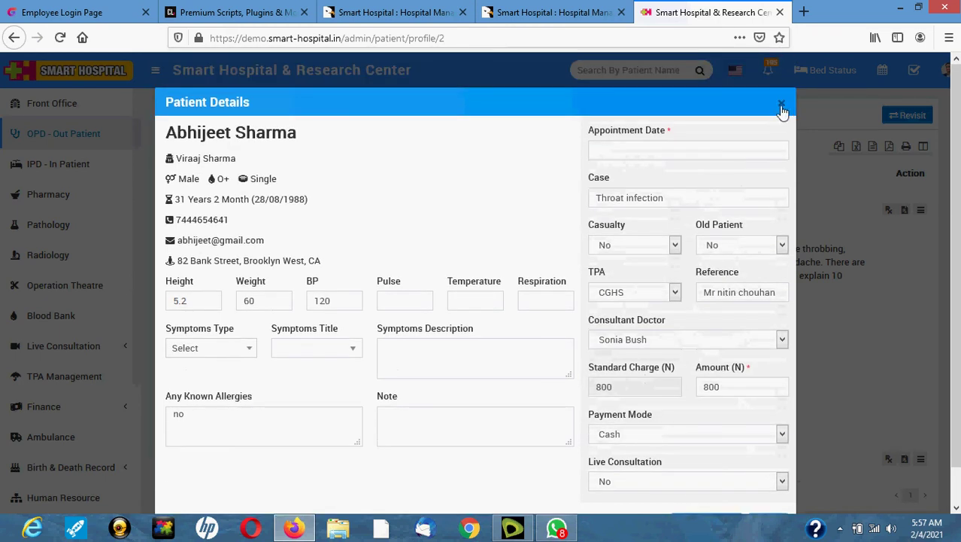
pyautogui.click(782, 104)
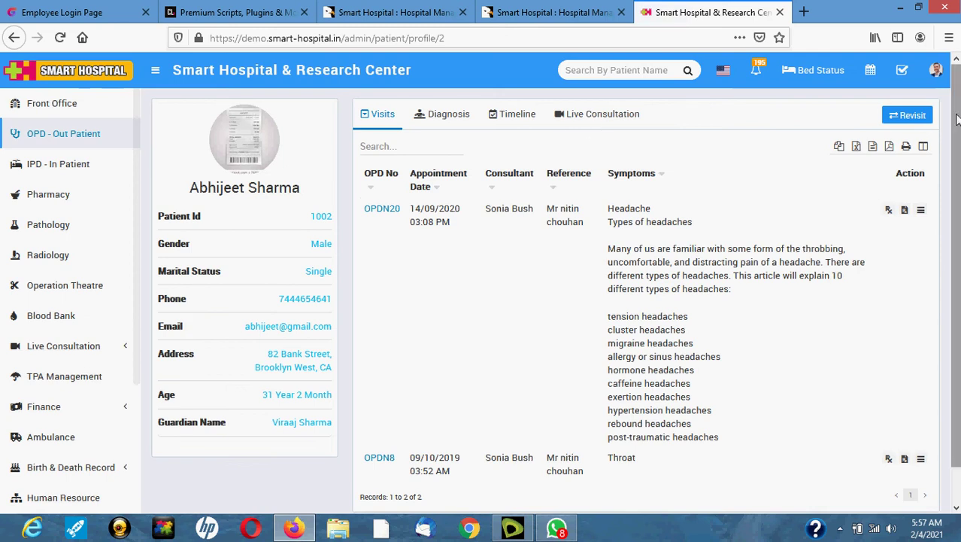
# - Reopen the patient's revisit form and inspect the pulse, temperature and respiration fields and the available symptom types
pyautogui.click(903, 117)
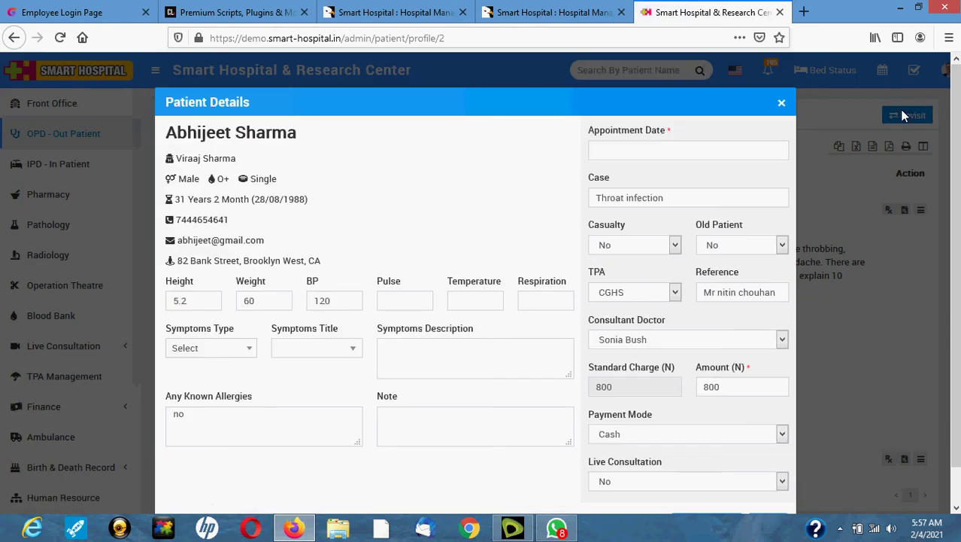
pyautogui.scroll(-1, 617, 270)
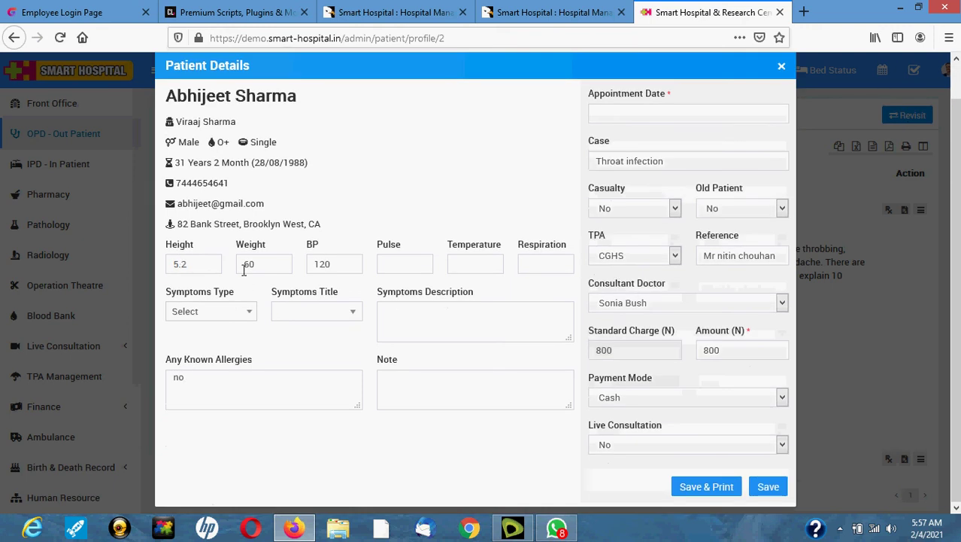
pyautogui.click(418, 264)
pyautogui.click(496, 271)
pyautogui.click(540, 268)
pyautogui.click(252, 321)
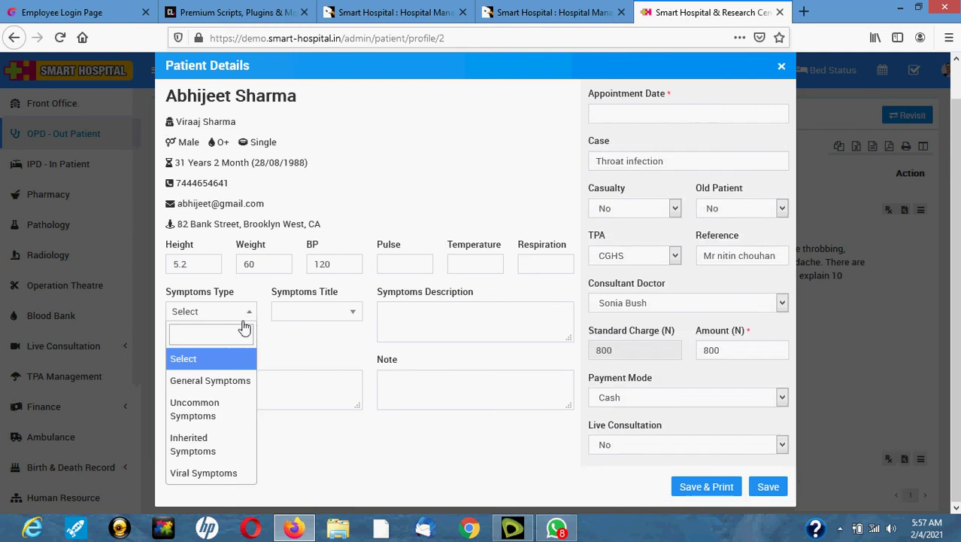
pyautogui.click(422, 461)
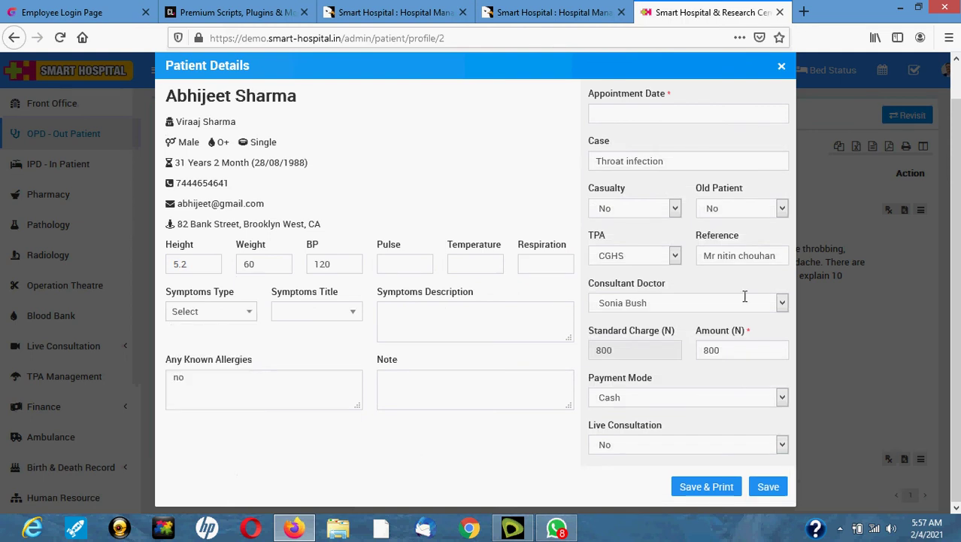
# - Set the revisit appointment date to 04/02/2021 5:57 AM, inspect the amount field and close the form without saving
pyautogui.click(706, 118)
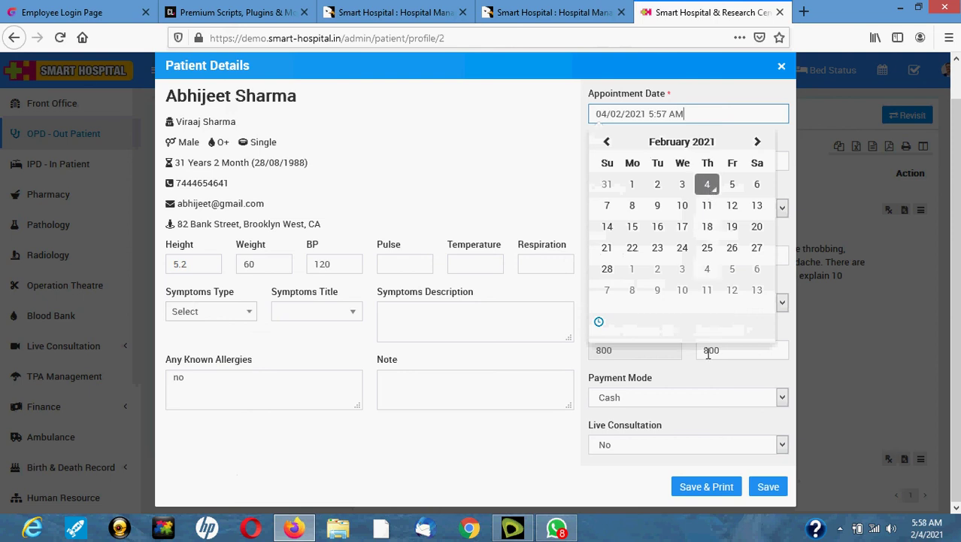
pyautogui.click(707, 190)
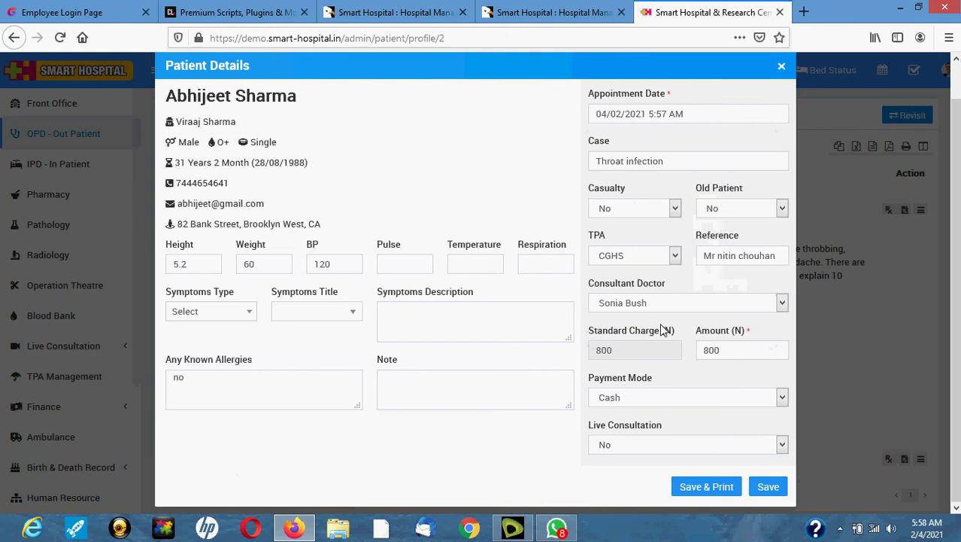
pyautogui.doubleClick(732, 350)
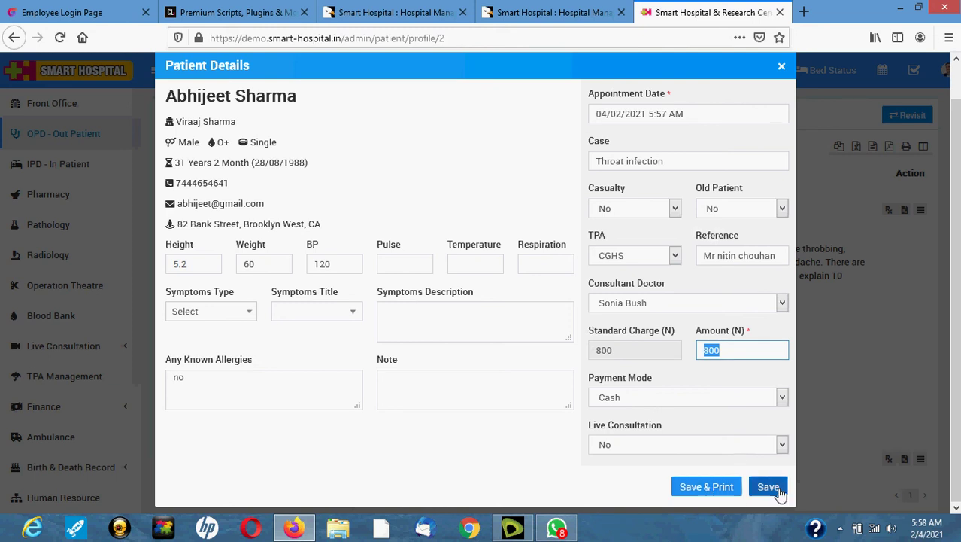
pyautogui.click(782, 70)
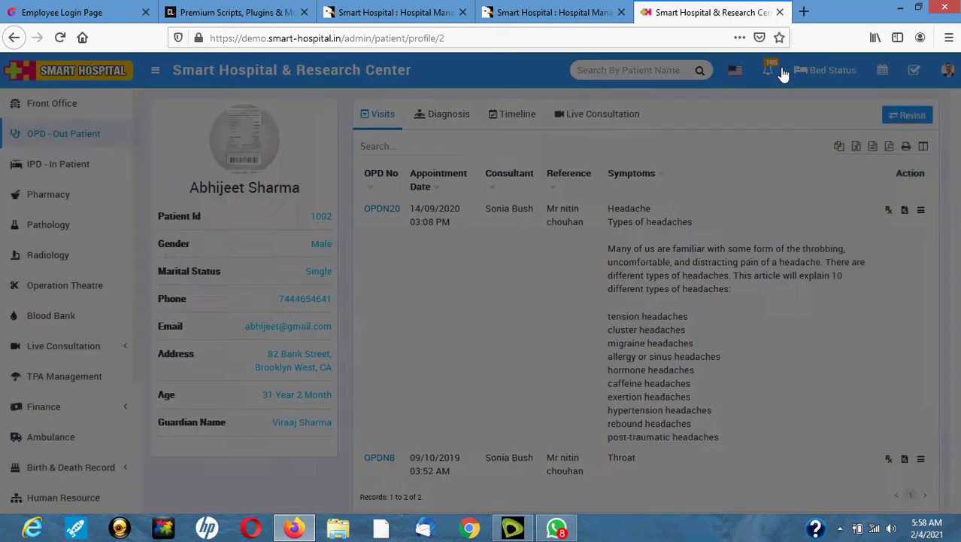
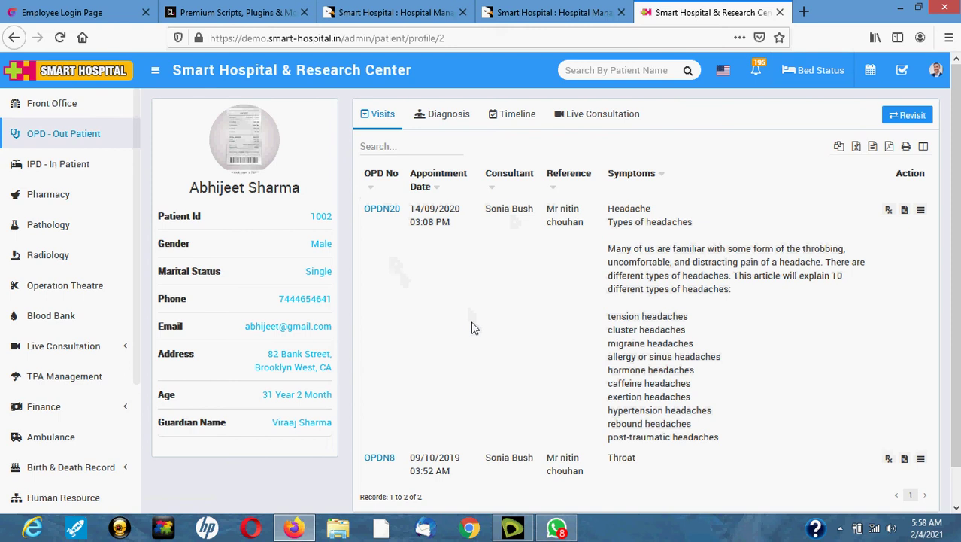
# - Start another revisit for the patient with General Symptoms as the symptoms type and Headache as the symptoms title
pyautogui.click(908, 118)
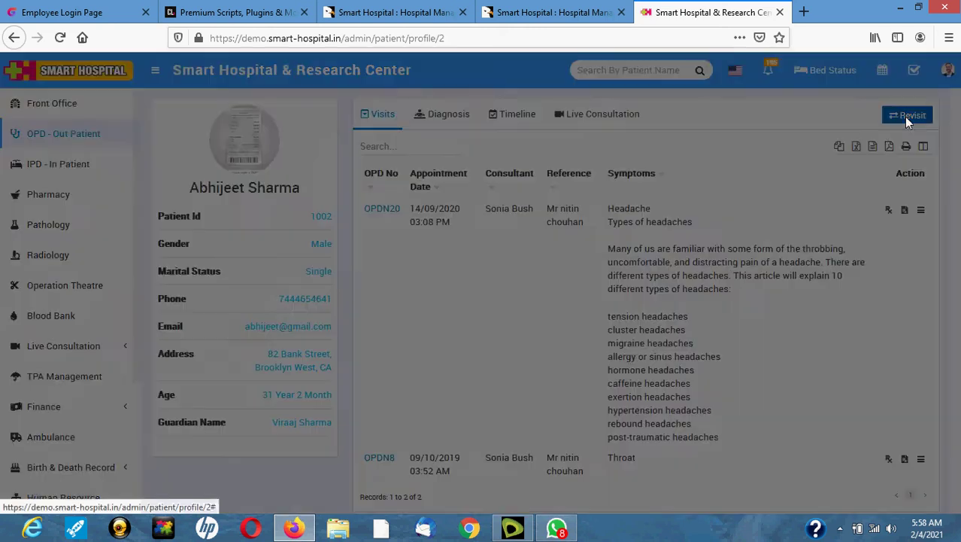
pyautogui.scroll(-1, 524, 354)
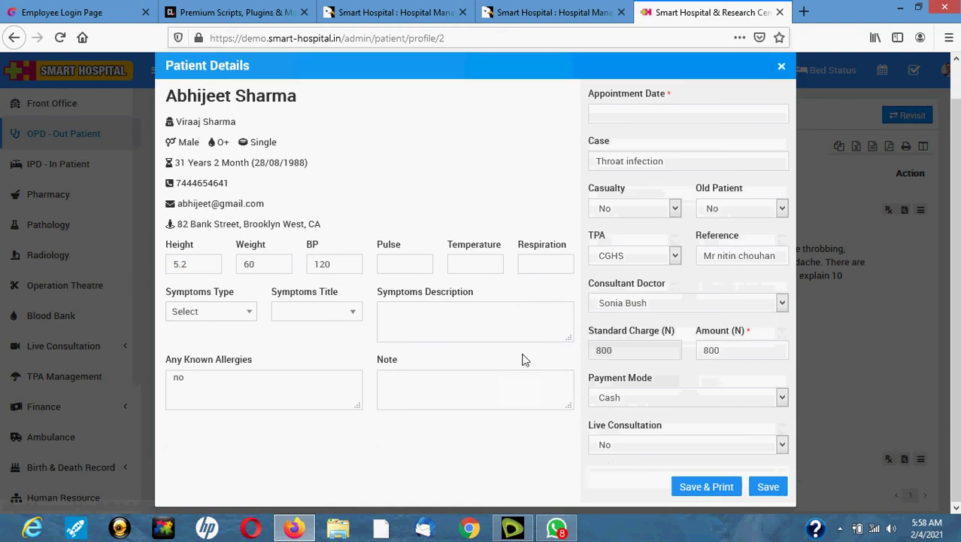
pyautogui.click(250, 312)
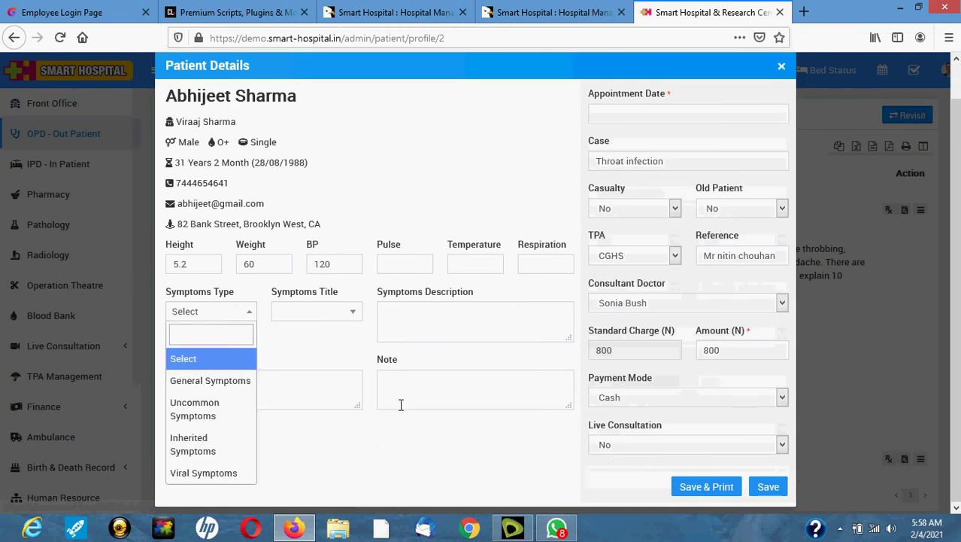
pyautogui.click(225, 383)
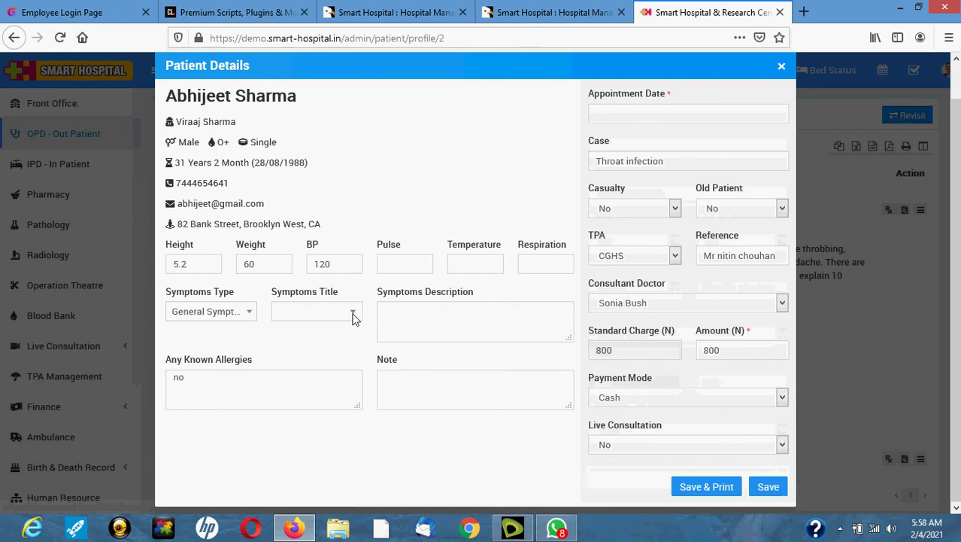
pyautogui.click(240, 313)
pyautogui.click(323, 310)
pyautogui.click(304, 358)
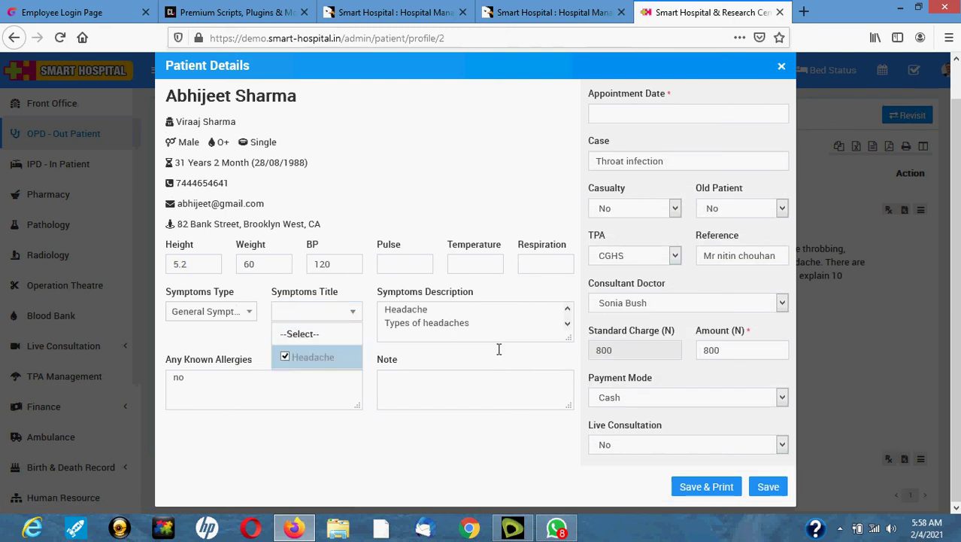
# - Add a blank line after "Types of headaches" in the symptoms description, leave the note empty and try to save the revisit
pyautogui.click(482, 319)
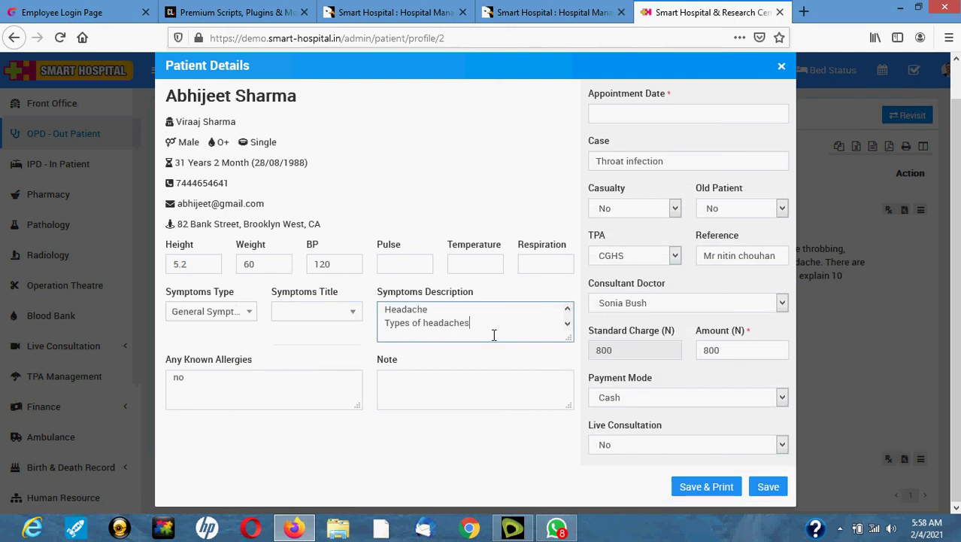
pyautogui.press('Return')
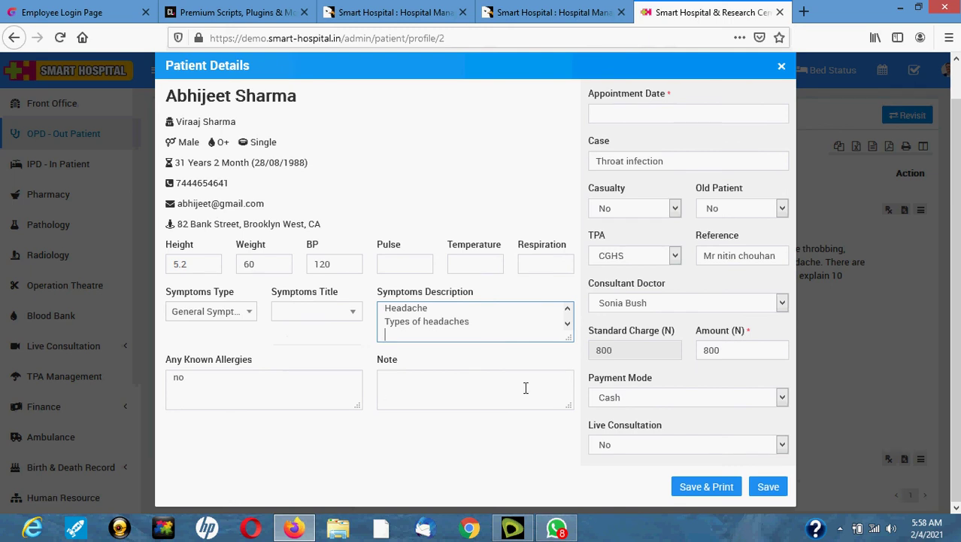
pyautogui.click(479, 393)
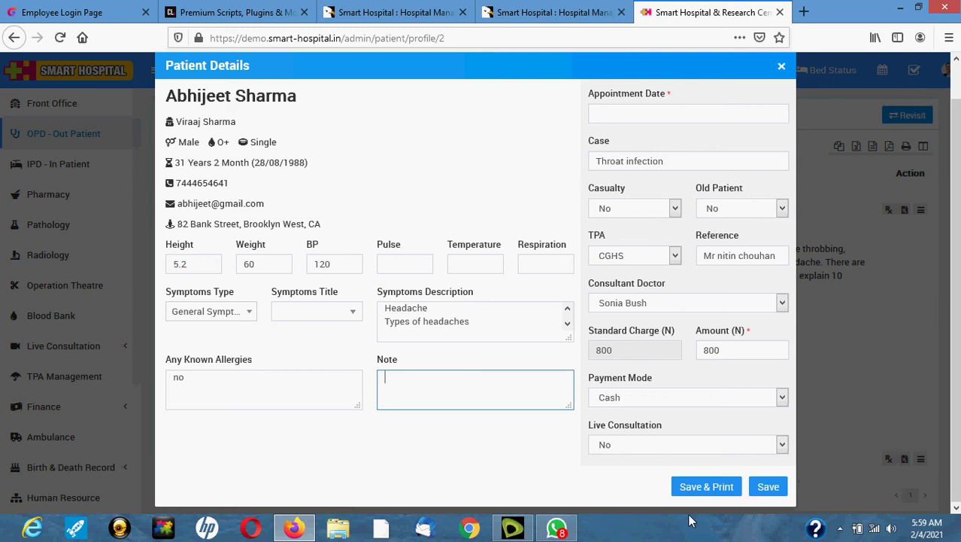
pyautogui.click(768, 487)
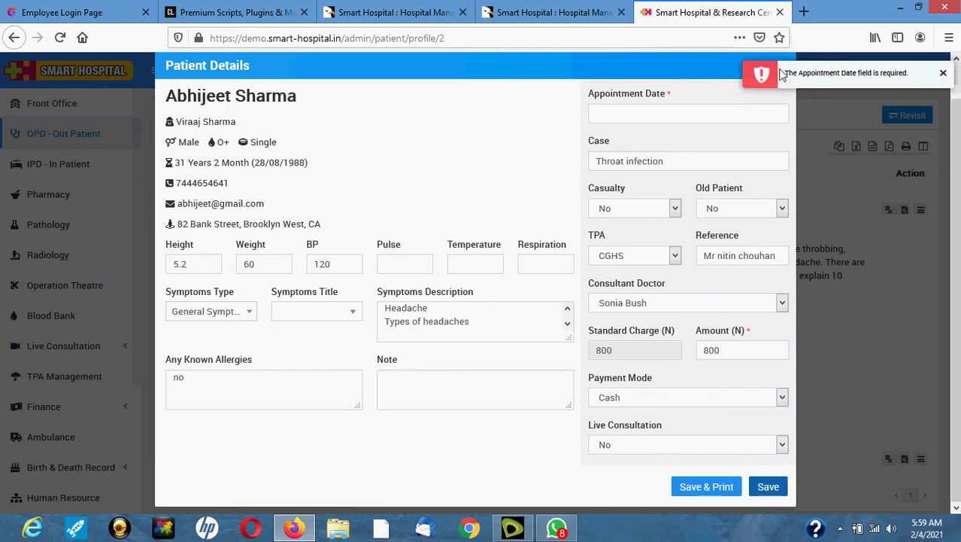
# - Close the patient's revisit form without saving and look over the blank pathology test entry form
pyautogui.click(942, 73)
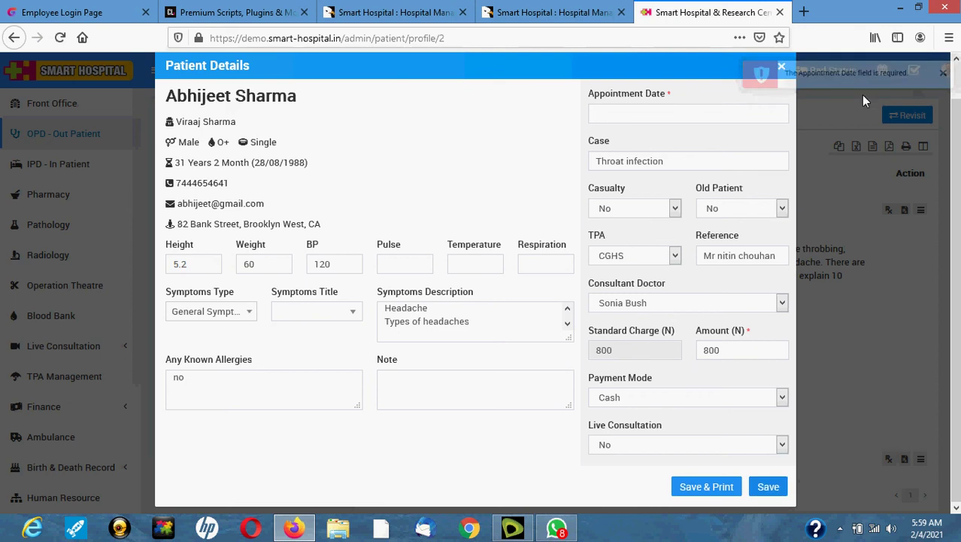
pyautogui.click(782, 67)
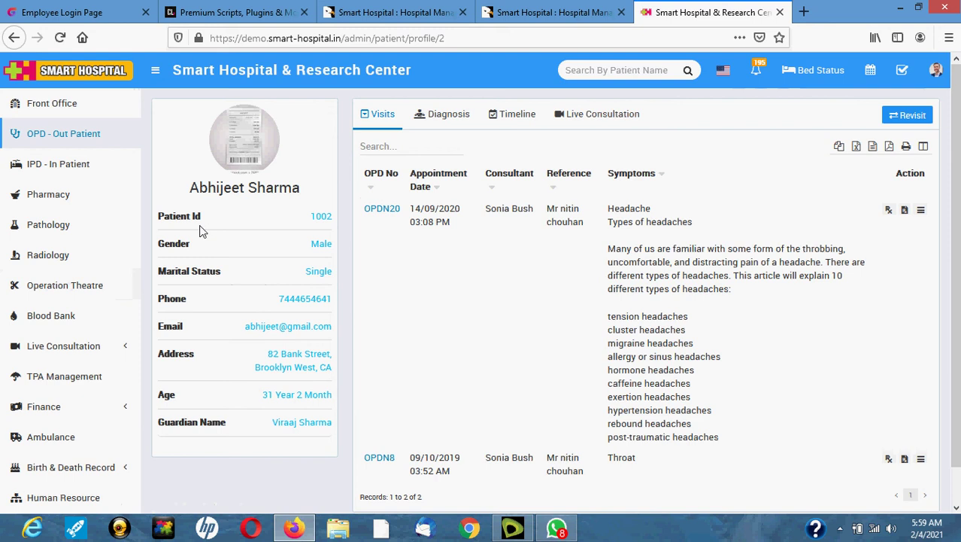
pyautogui.click(69, 233)
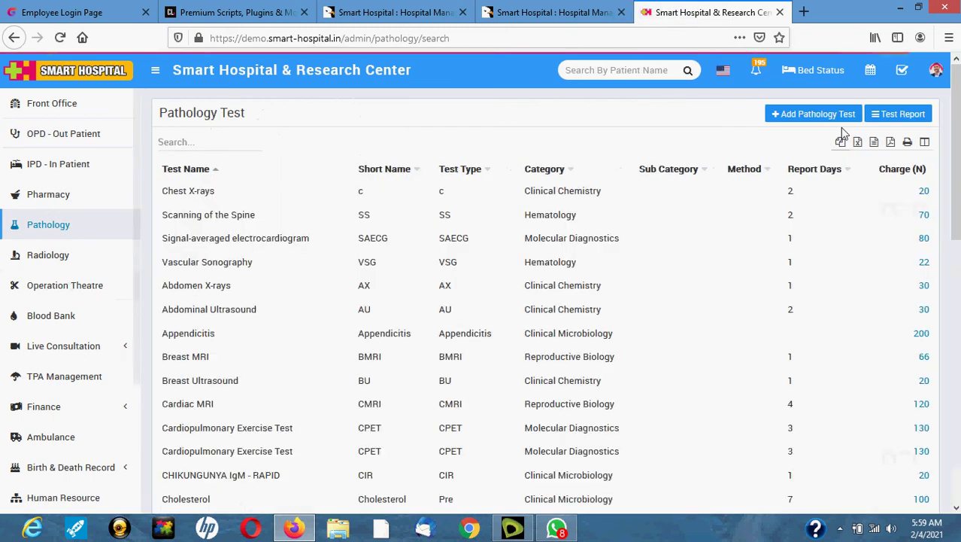
pyautogui.click(815, 114)
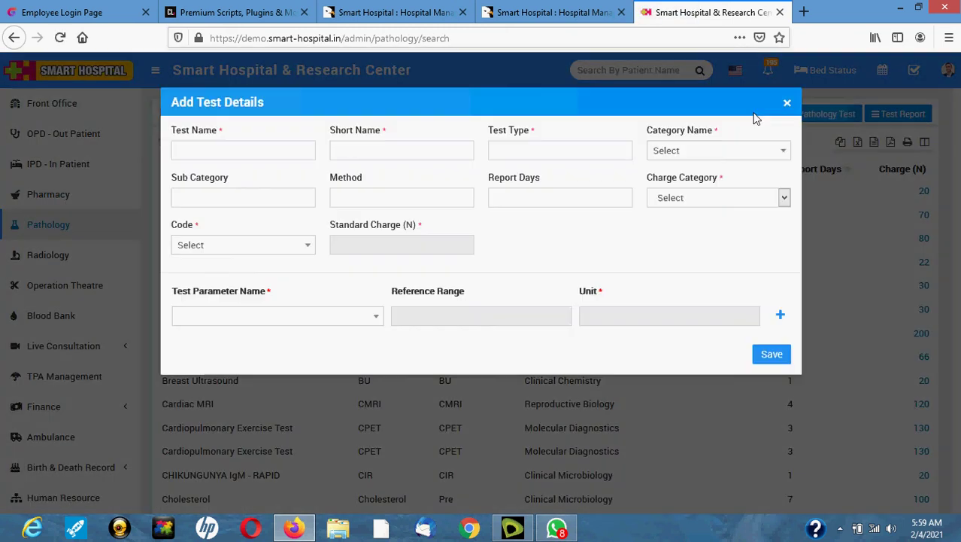
pyautogui.click(786, 102)
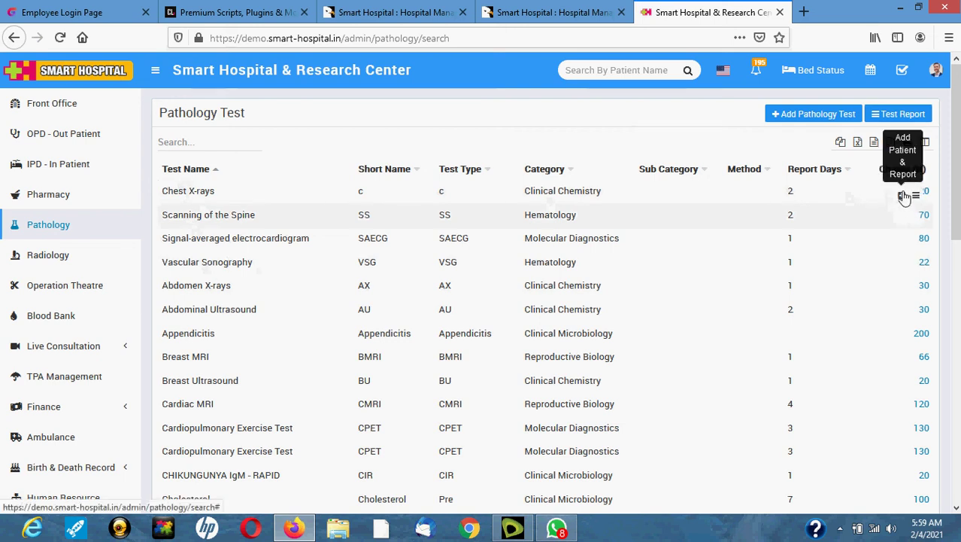
# - Add and save a Chest X-rays report for the first listed patient with reporting date 25/02/2021, leaving the description empty
pyautogui.click(903, 197)
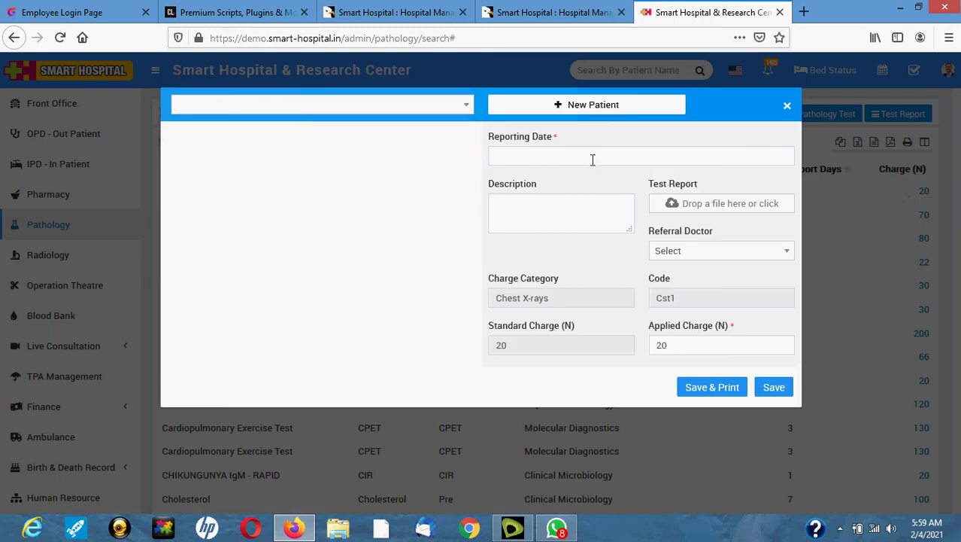
pyautogui.click(466, 107)
pyautogui.click(236, 178)
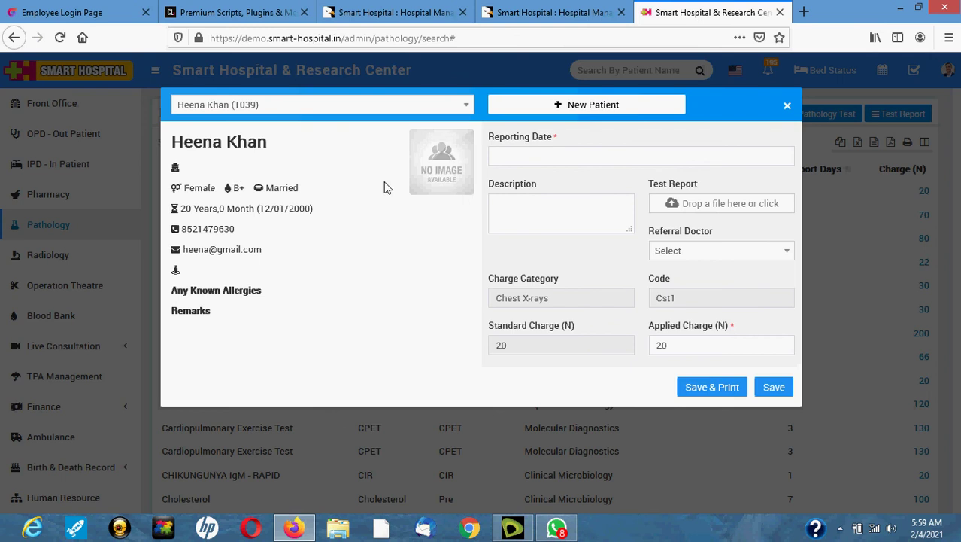
pyautogui.click(543, 156)
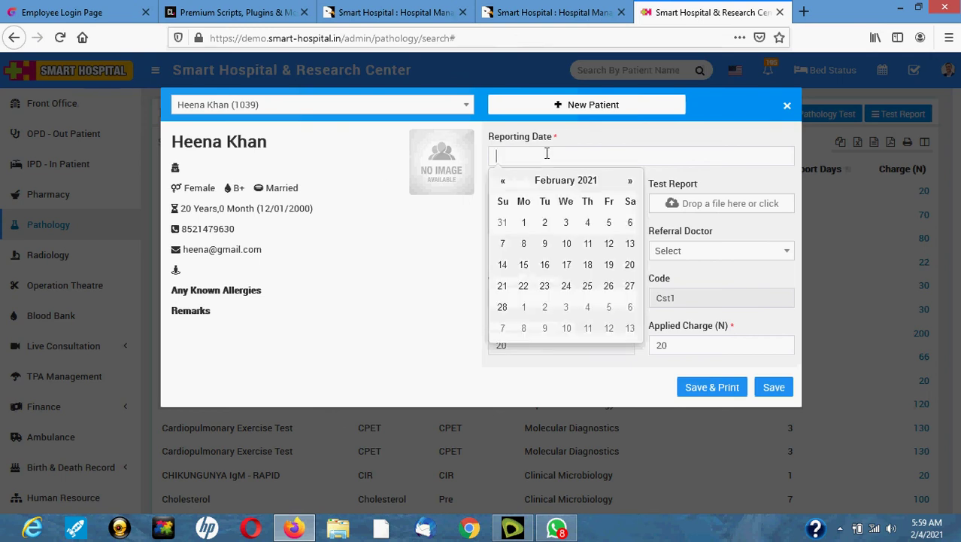
pyautogui.click(588, 285)
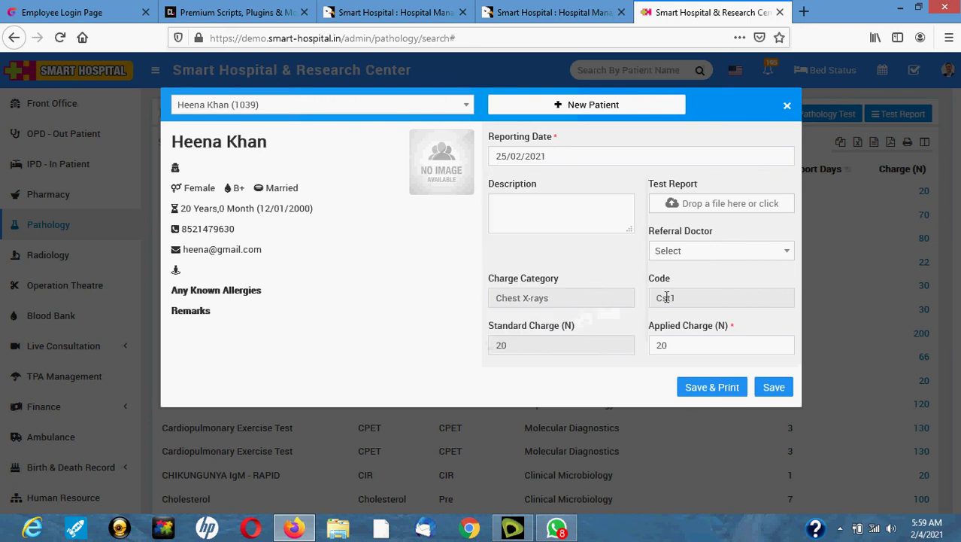
pyautogui.click(559, 209)
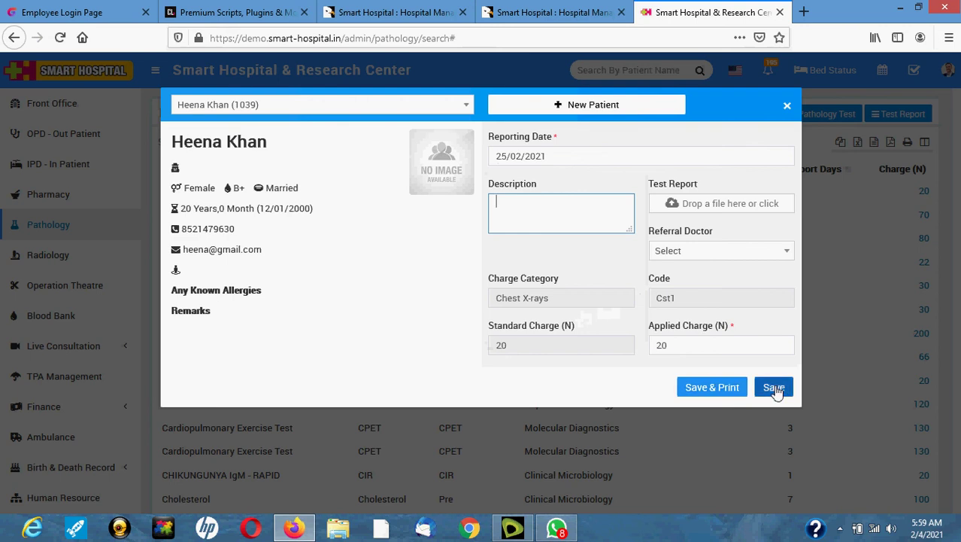
pyautogui.click(776, 388)
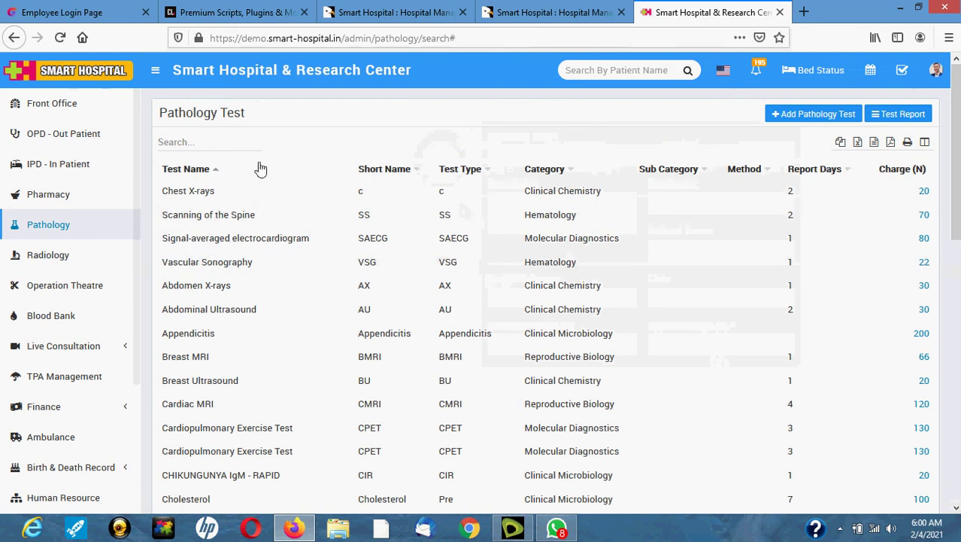
# - Reload the pathology tests and look through the list of pathology test reports
pyautogui.click(60, 226)
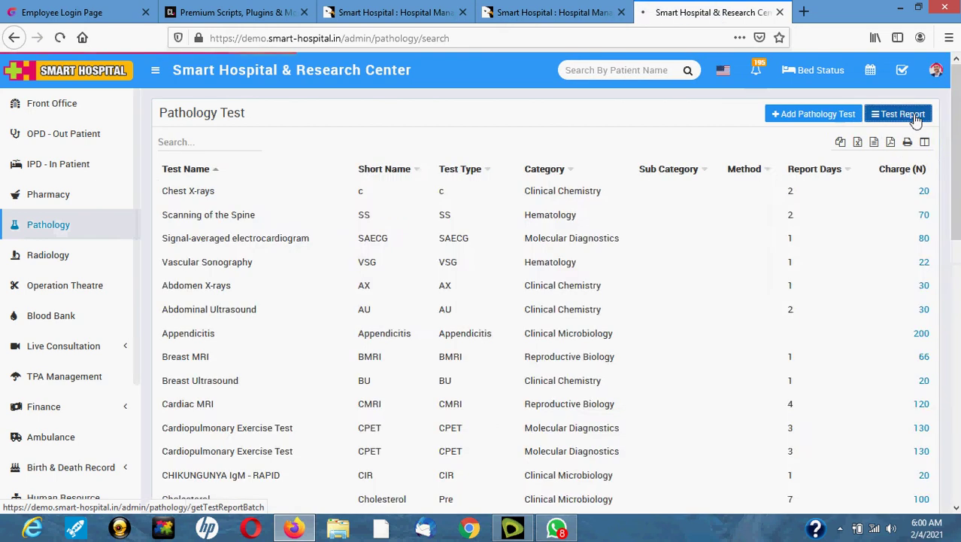
pyautogui.click(921, 118)
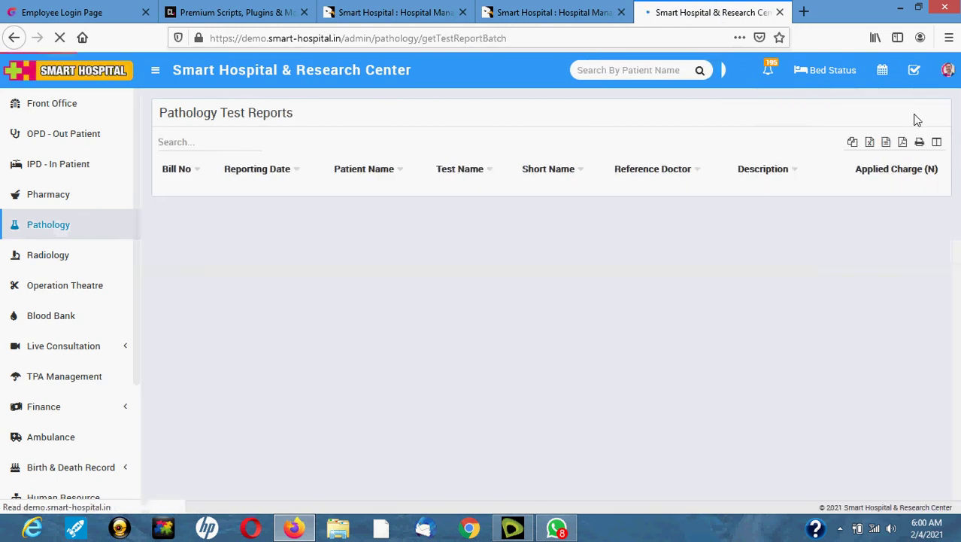
pyautogui.scroll(-2, 365, 237)
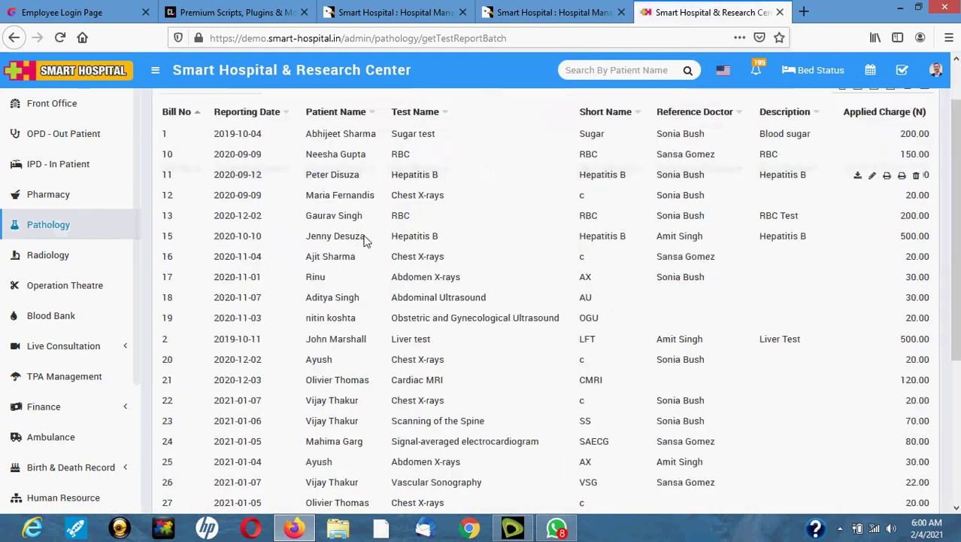
pyautogui.scroll(-6, 379, 241)
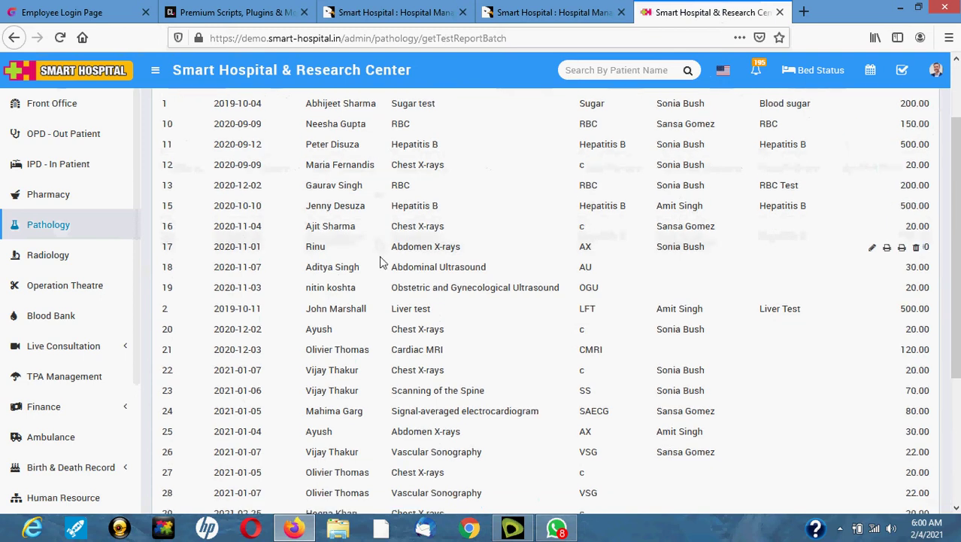
pyautogui.scroll(8, 379, 260)
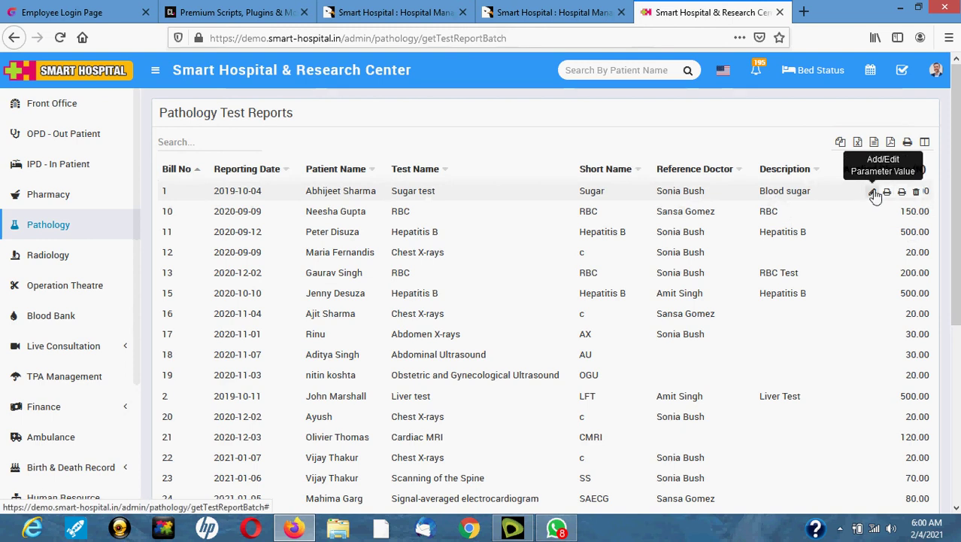
# - Inspect the parameter values and description of the Sugar test report and close it without changes
pyautogui.click(873, 192)
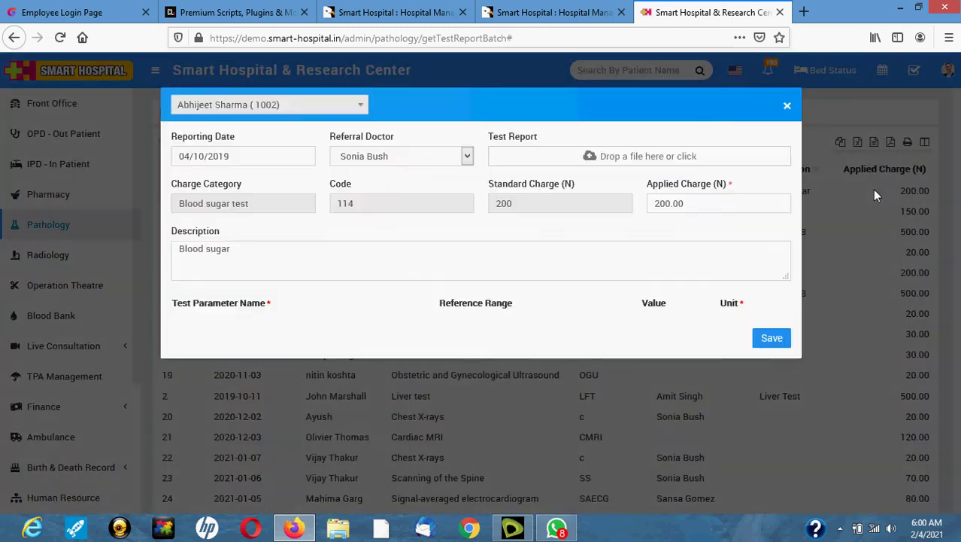
pyautogui.click(262, 258)
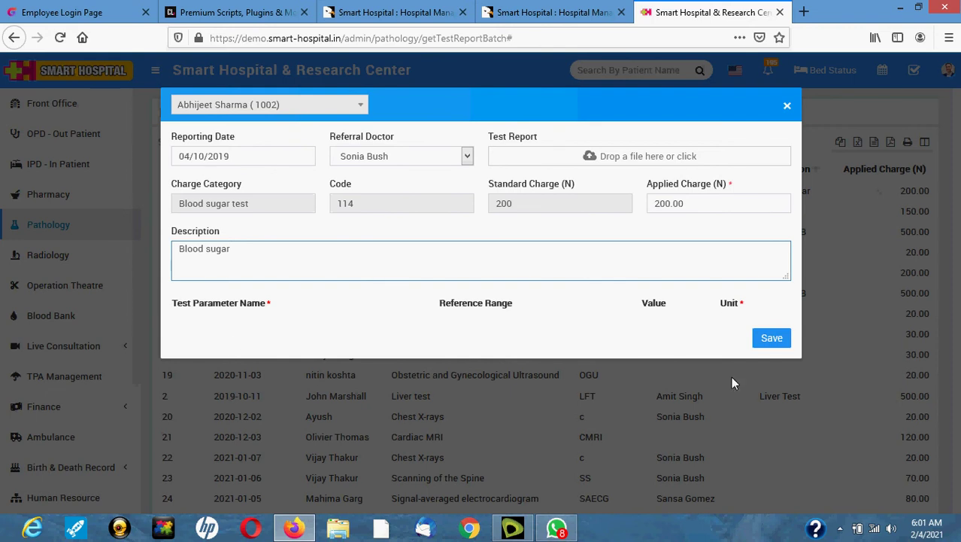
pyautogui.click(787, 109)
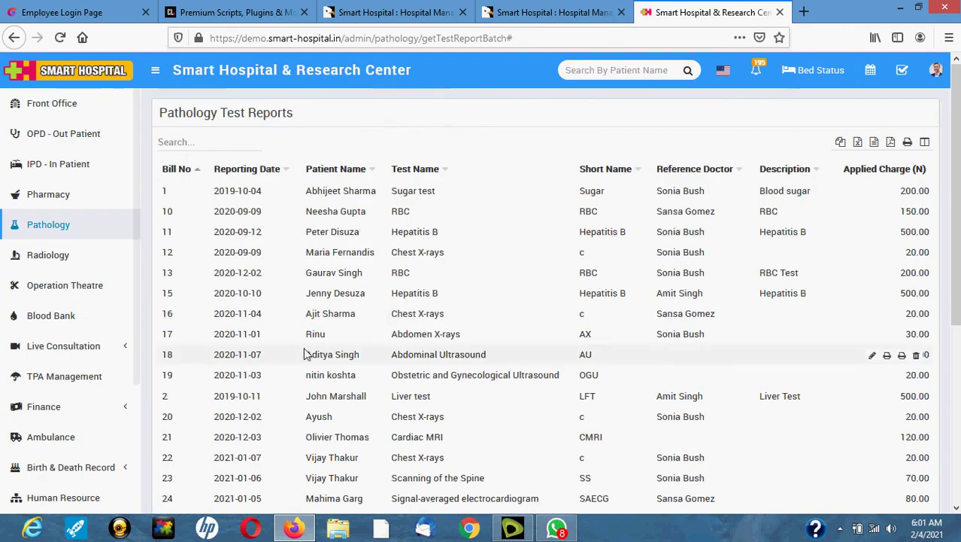
# - Inspect the first CT scan report among the radiology test reports, including its test report file upload, without attaching or saving anything
pyautogui.click(48, 255)
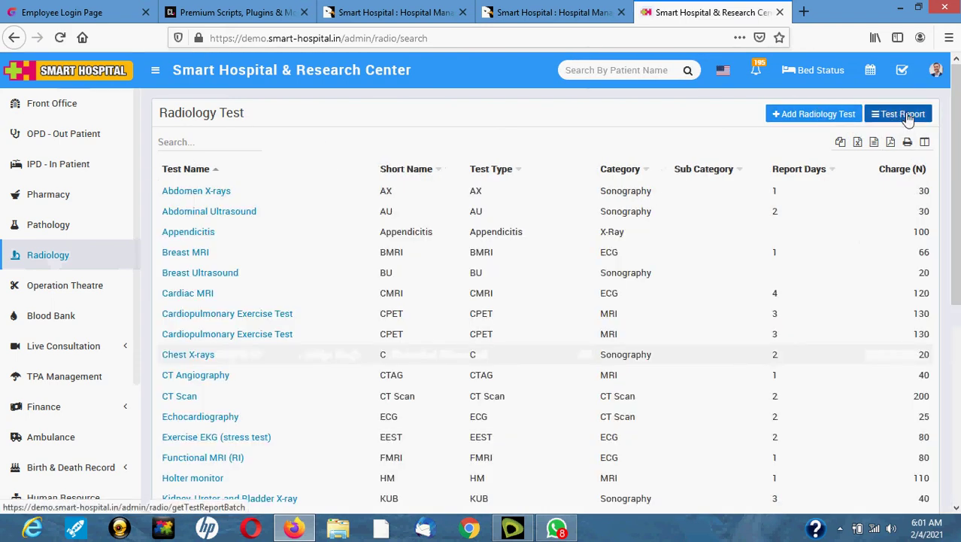
pyautogui.click(909, 118)
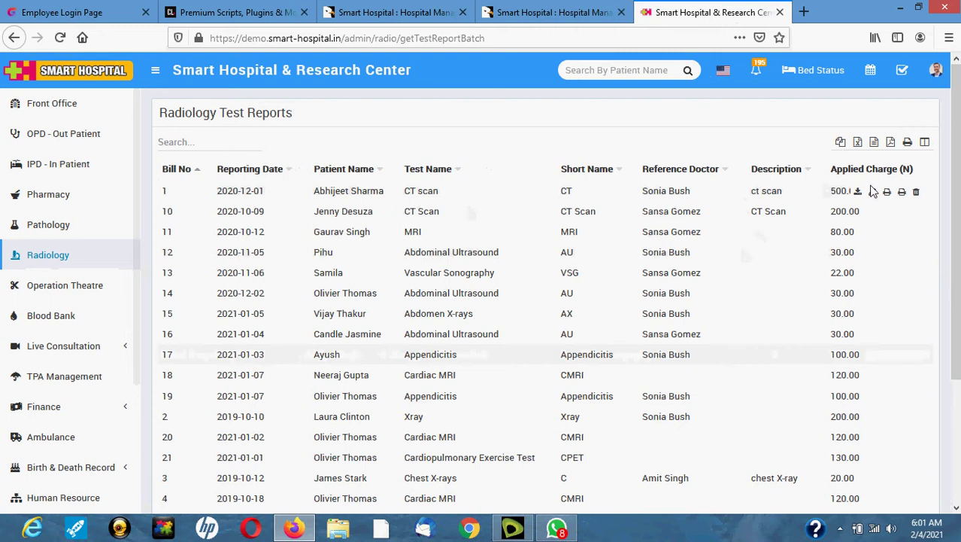
pyautogui.click(873, 193)
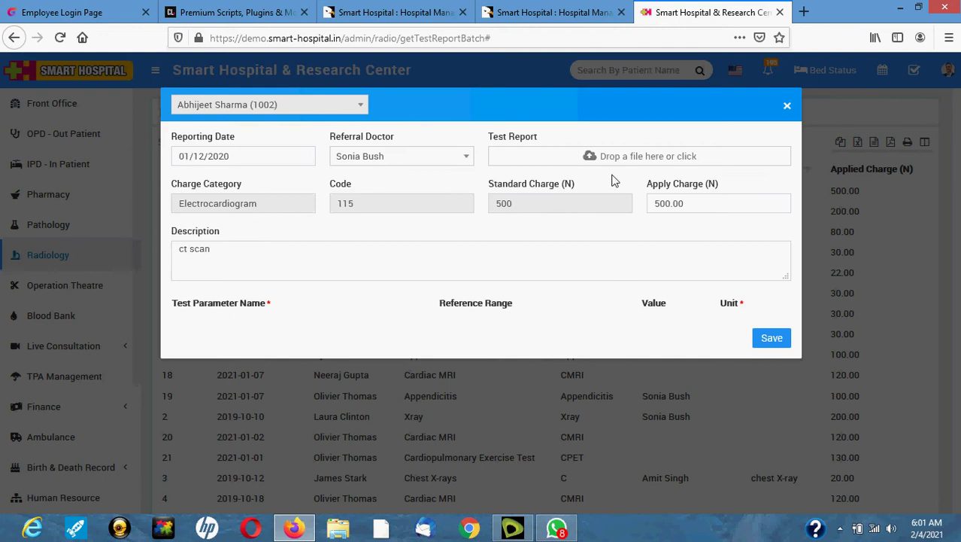
pyautogui.click(654, 160)
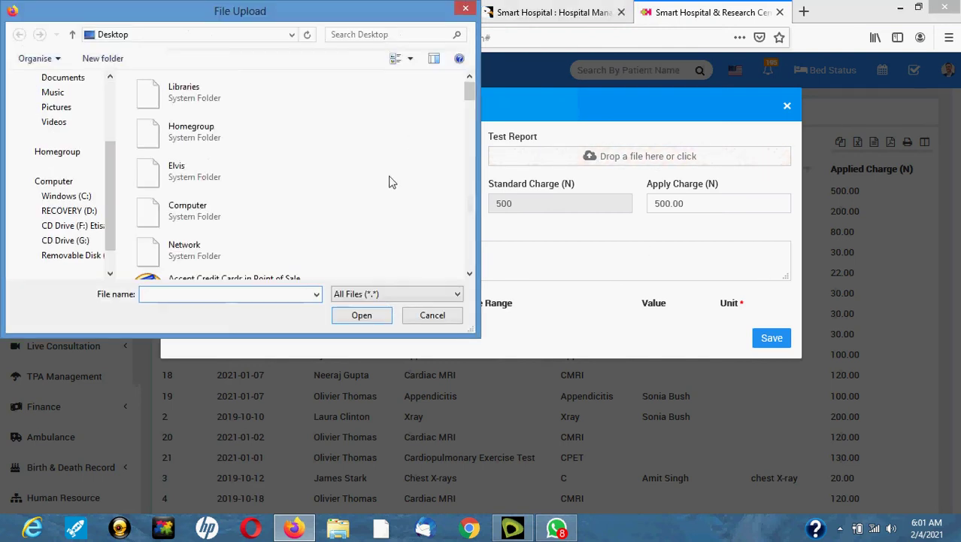
pyautogui.click(435, 315)
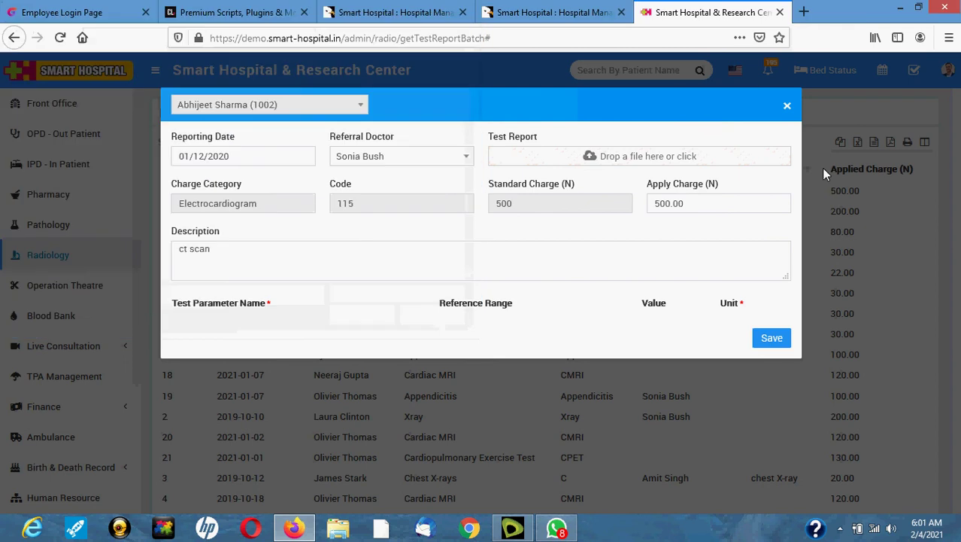
pyautogui.click(788, 109)
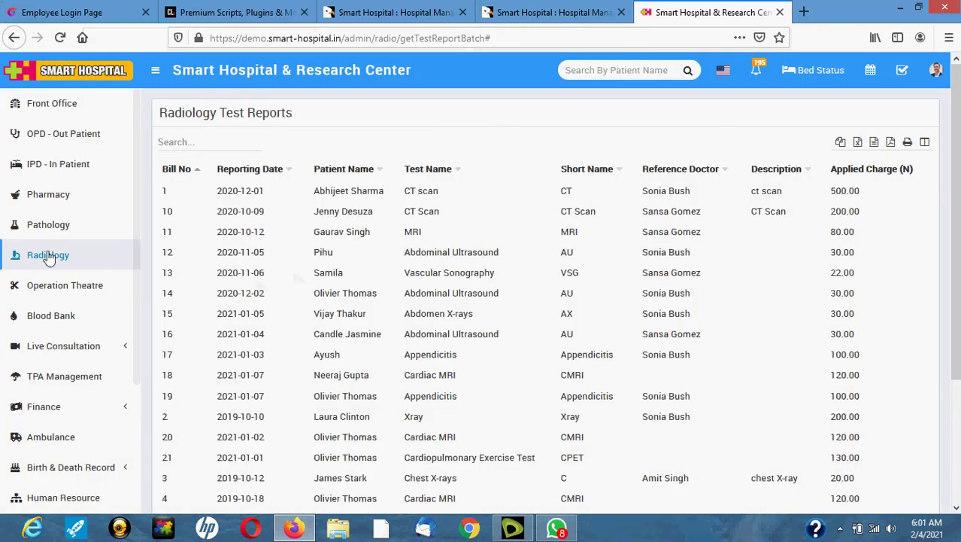
# - Start a new Operation Theatre patient entry and select the first patient in the list
pyautogui.scroll(-2, 95, 263)
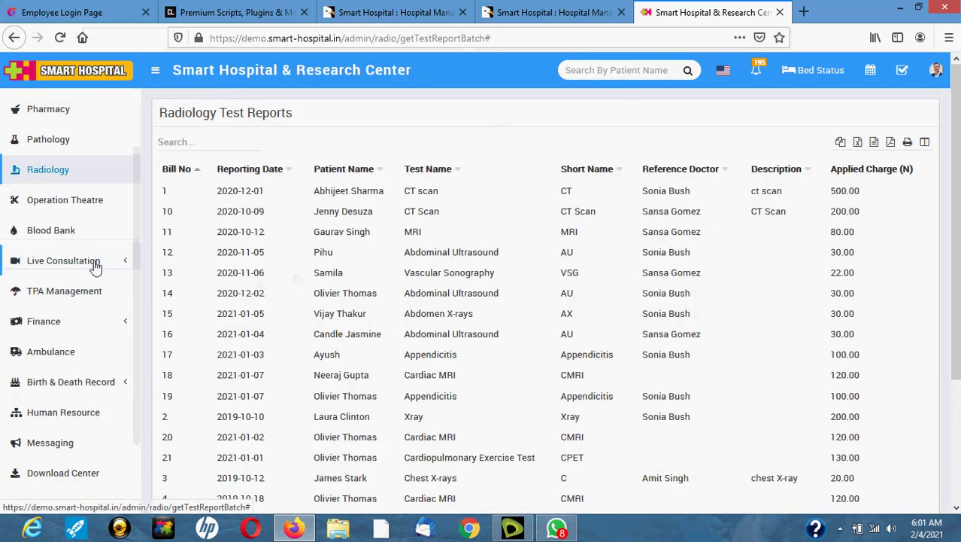
pyautogui.click(65, 201)
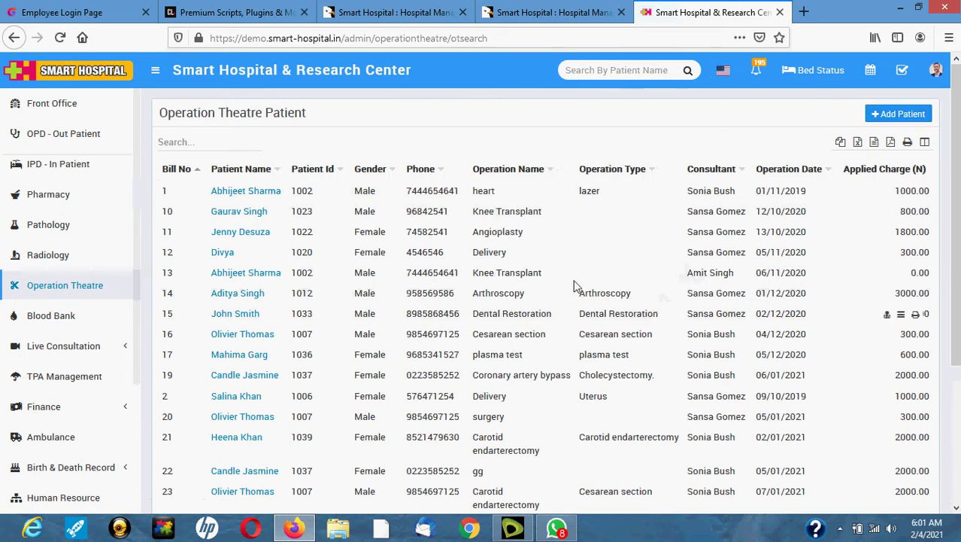
pyautogui.click(900, 115)
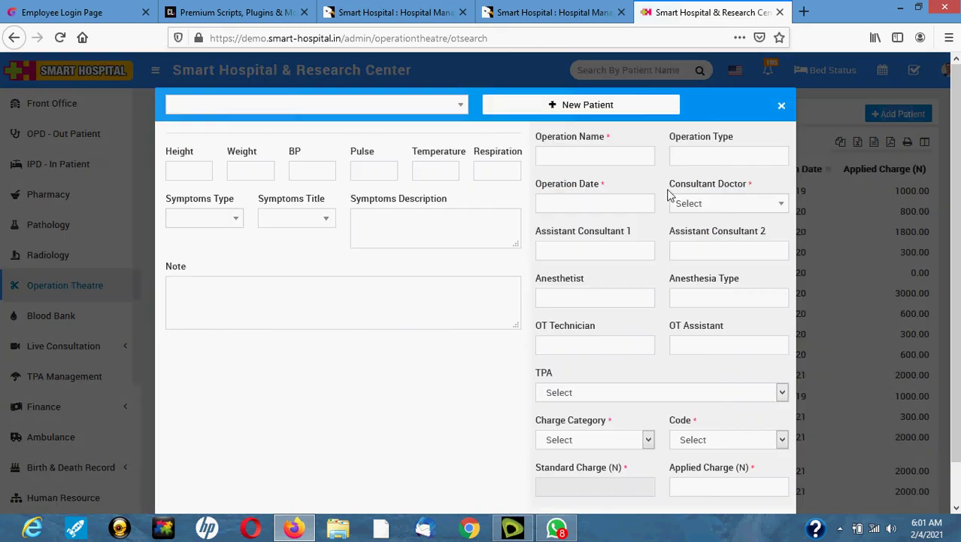
pyautogui.scroll(-2, 443, 331)
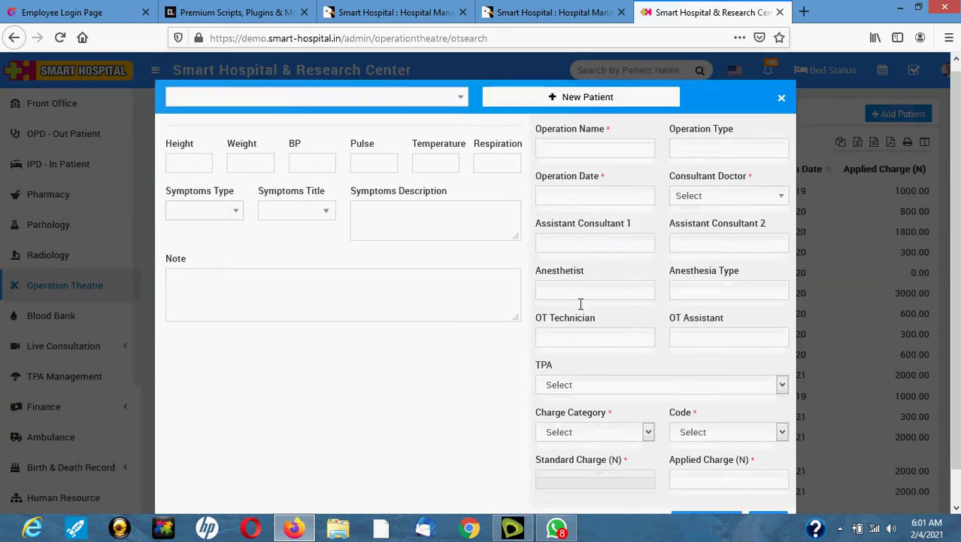
pyautogui.scroll(2, 412, 197)
pyautogui.click(395, 104)
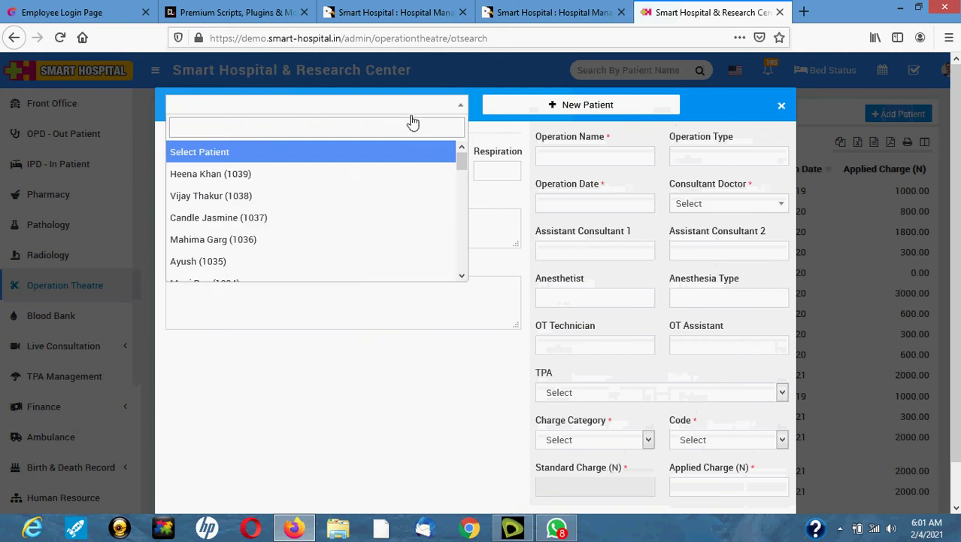
pyautogui.click(278, 173)
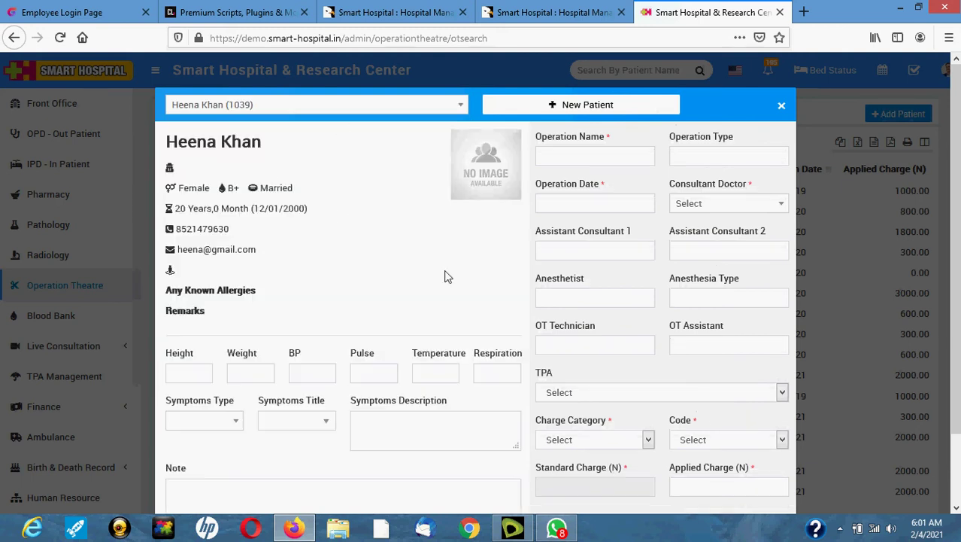
# - Examine the operation, consultant, anesthesia, TPA, charge and symptoms fields of the patient's operation form
pyautogui.scroll(-2, 622, 346)
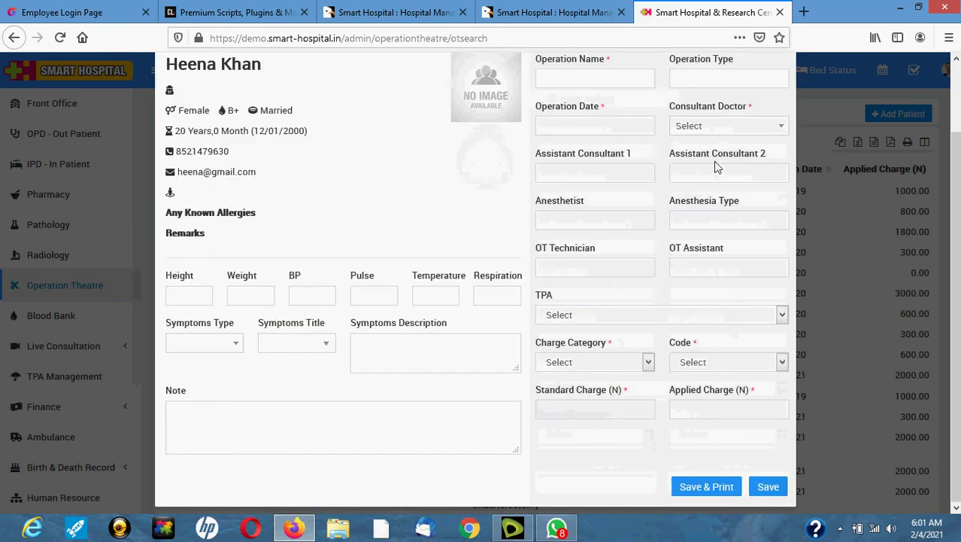
pyautogui.scroll(2, 703, 252)
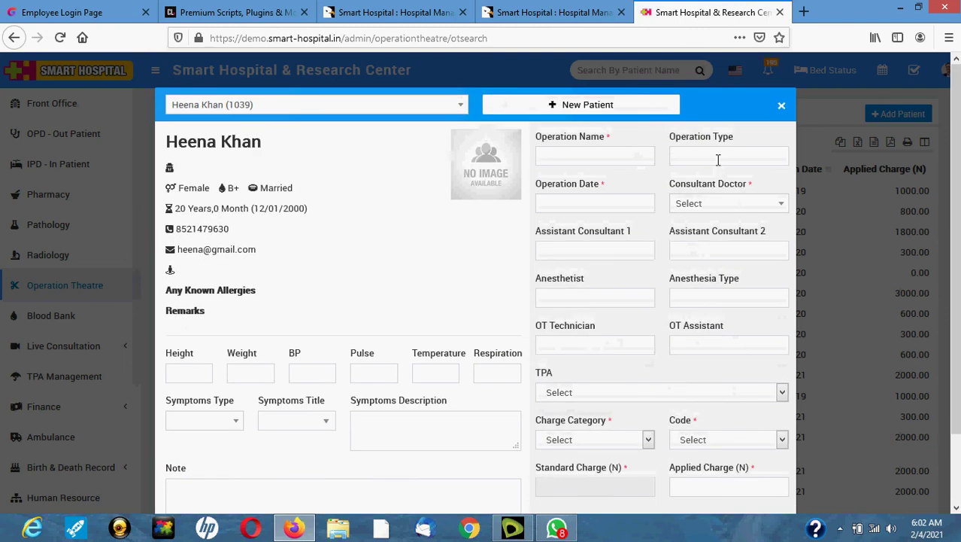
pyautogui.scroll(-2, 698, 324)
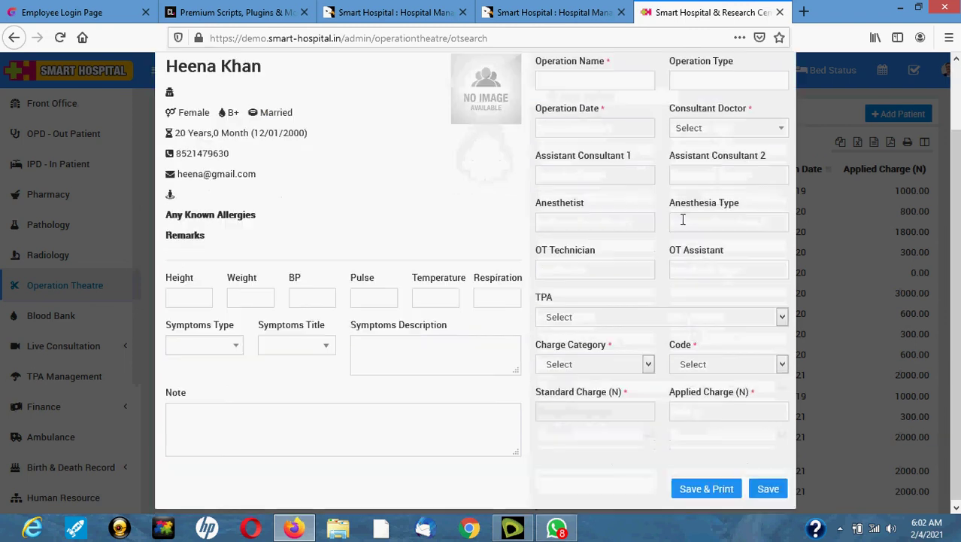
pyautogui.scroll(2, 783, 204)
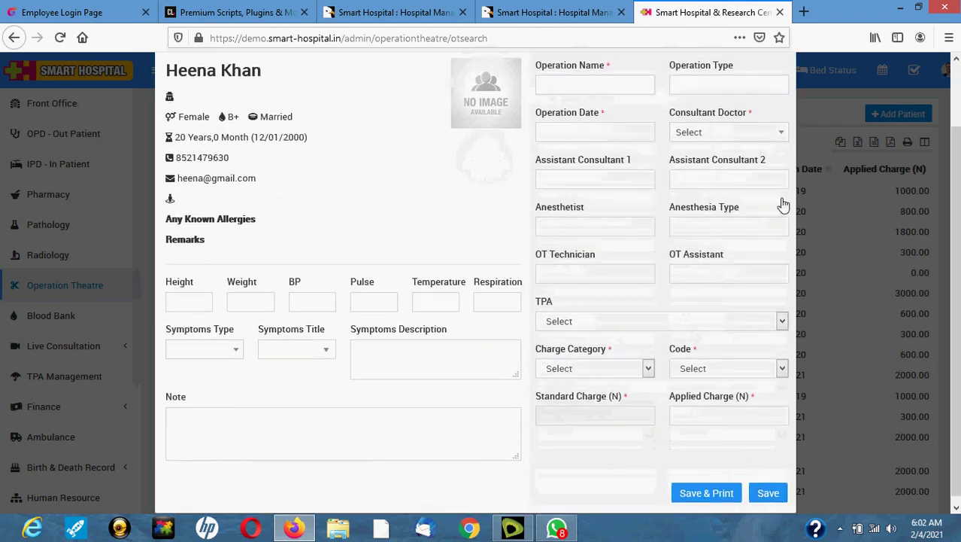
# - Close the patient's operation form without saving, and view the Blood Bank stock by blood group
pyautogui.click(782, 107)
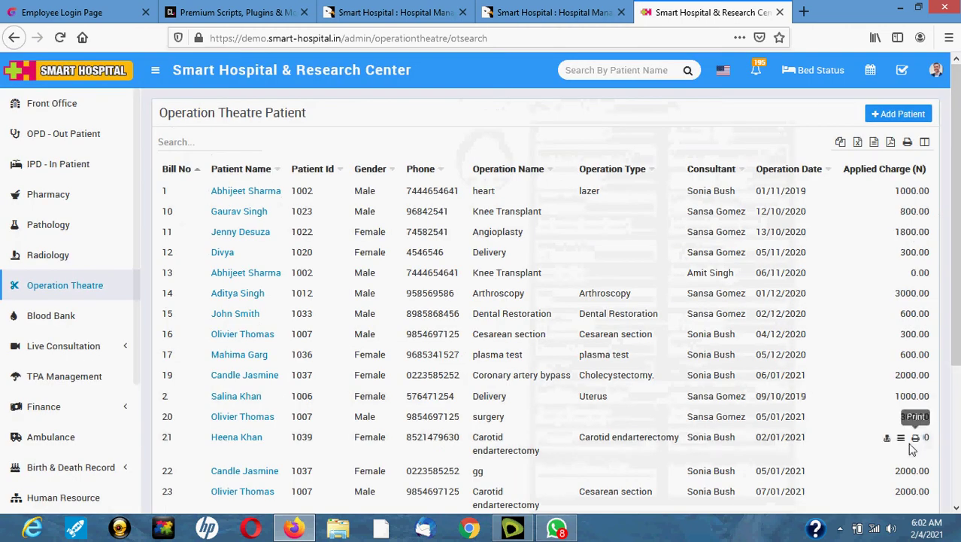
pyautogui.scroll(-2, 162, 316)
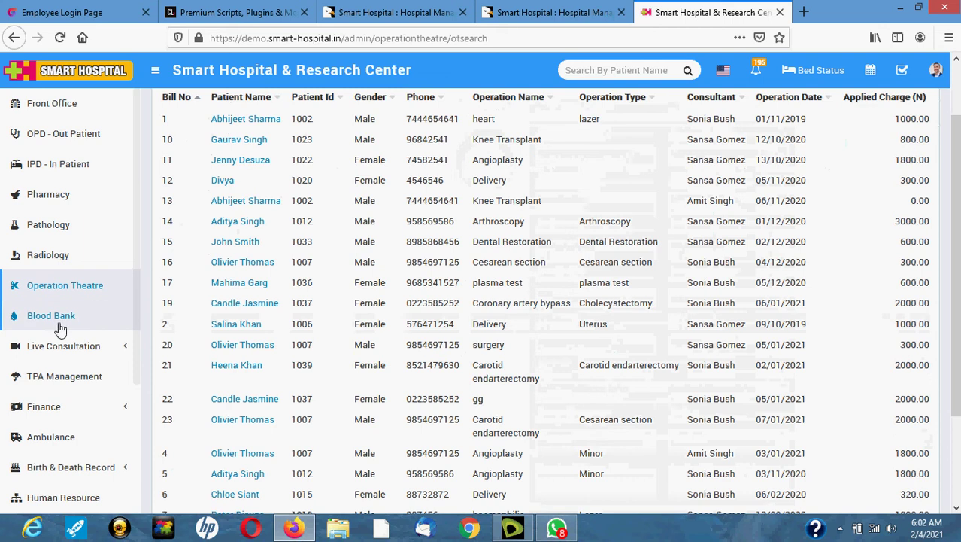
pyautogui.click(57, 320)
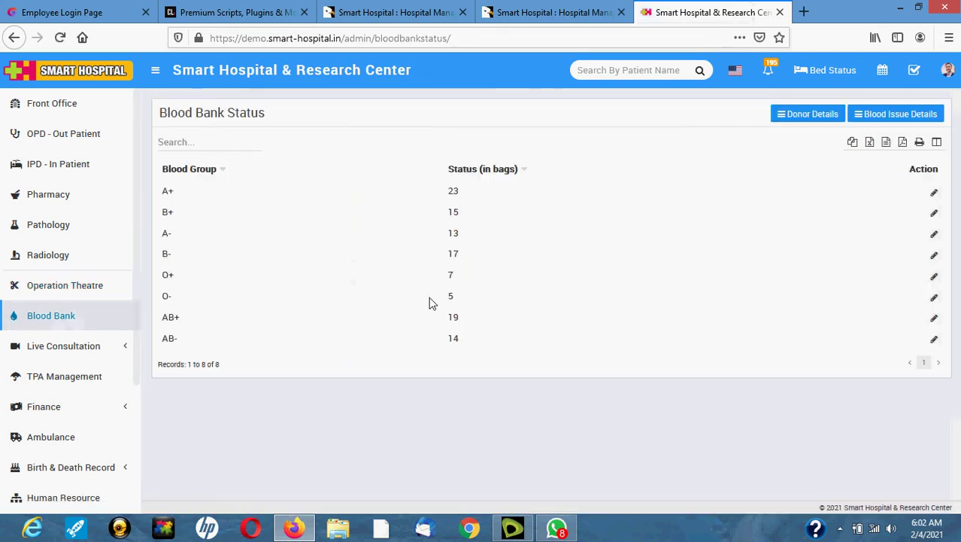
# - Show the Live Consultation and Live Meeting options of the Live Consultation module
pyautogui.scroll(-2, 49, 317)
pyautogui.click(70, 263)
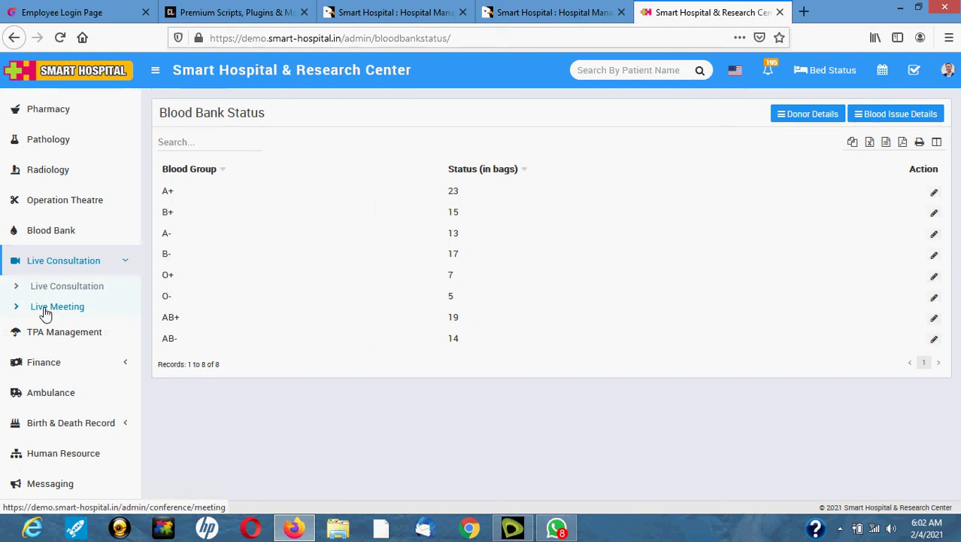
pyautogui.scroll(-3, 100, 327)
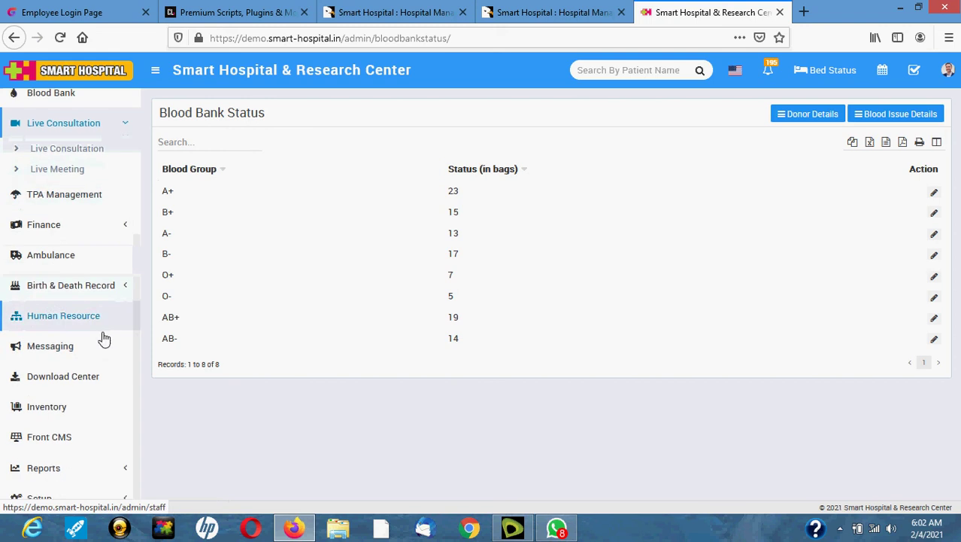
# - View the Finance income list and inspect the Add Income form, closing it without saving
pyautogui.click(46, 225)
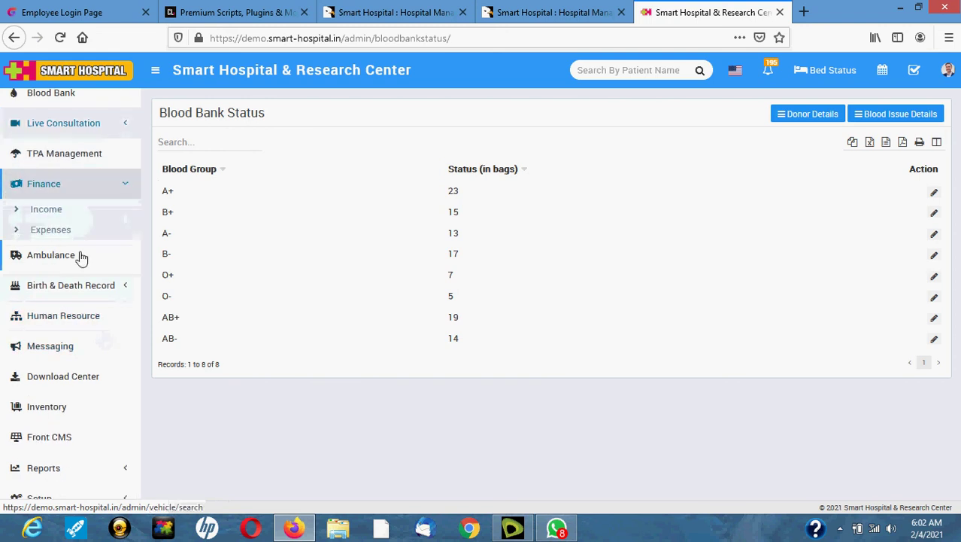
pyautogui.click(45, 211)
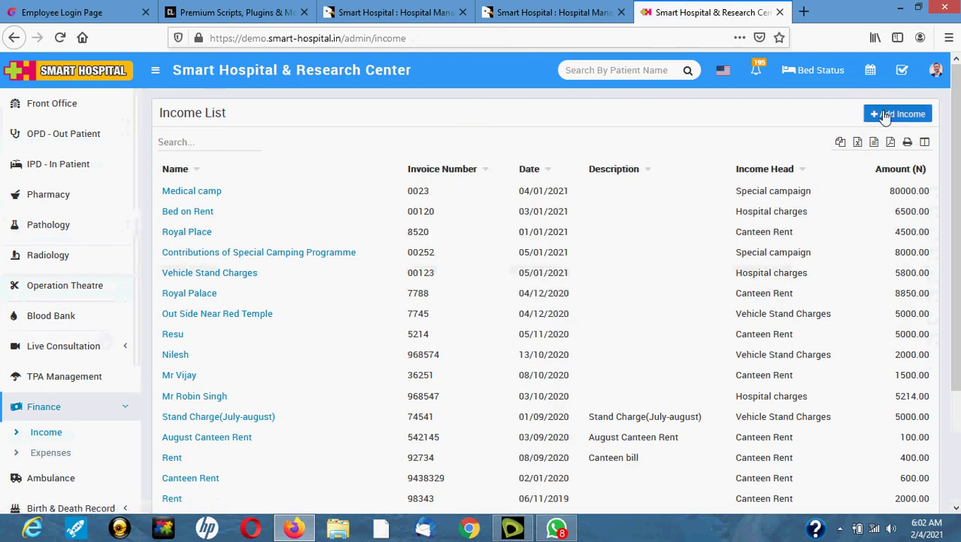
pyautogui.click(899, 115)
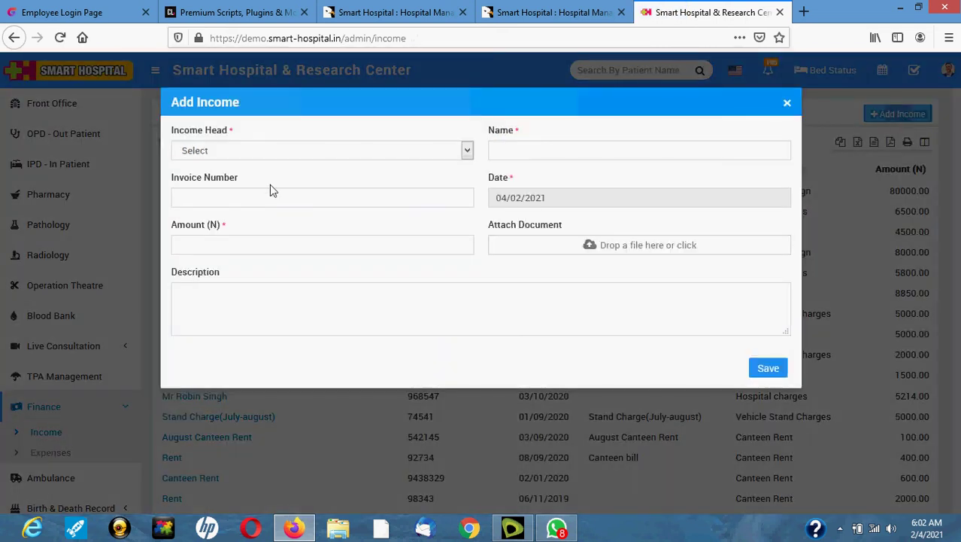
pyautogui.click(787, 102)
# - Review the Finance expense list and the ambulance vehicle list
pyautogui.click(43, 452)
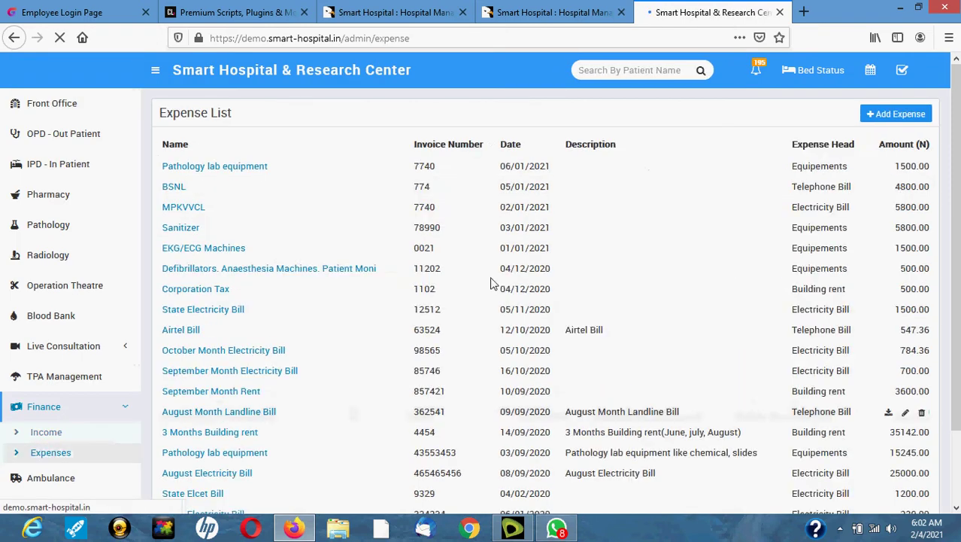
pyautogui.scroll(-2, 373, 249)
pyautogui.scroll(-2, 369, 290)
pyautogui.scroll(-3, 83, 324)
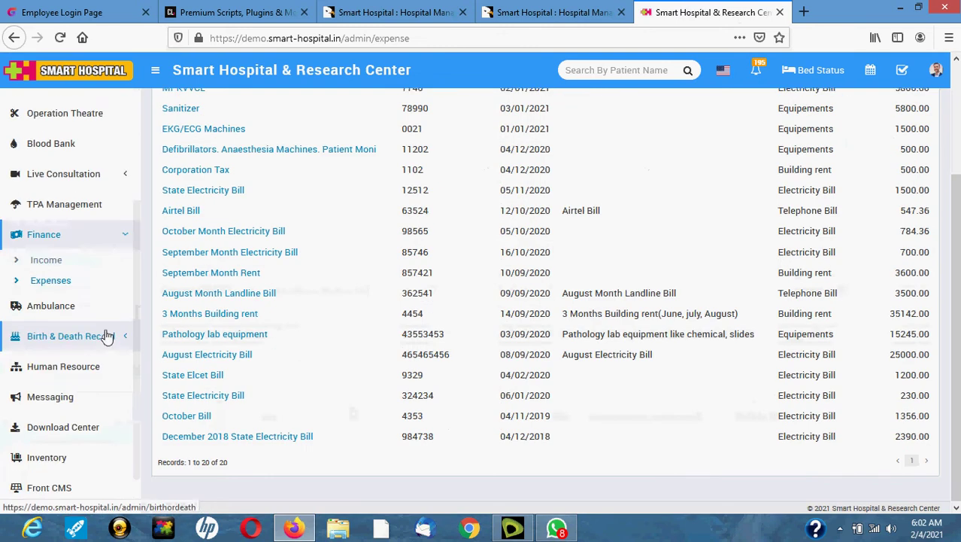
pyautogui.click(61, 257)
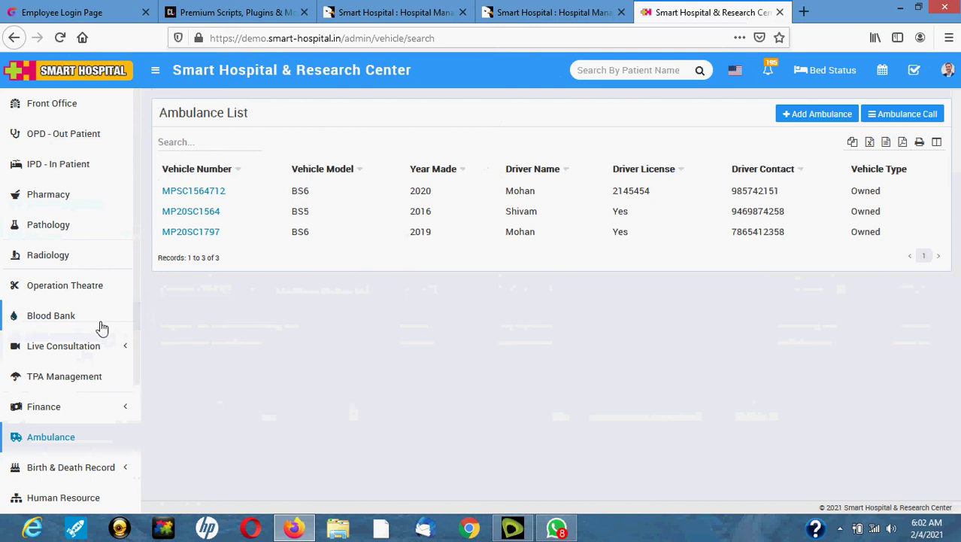
# - Review the hospital's birth records and death records
pyautogui.scroll(-2, 113, 354)
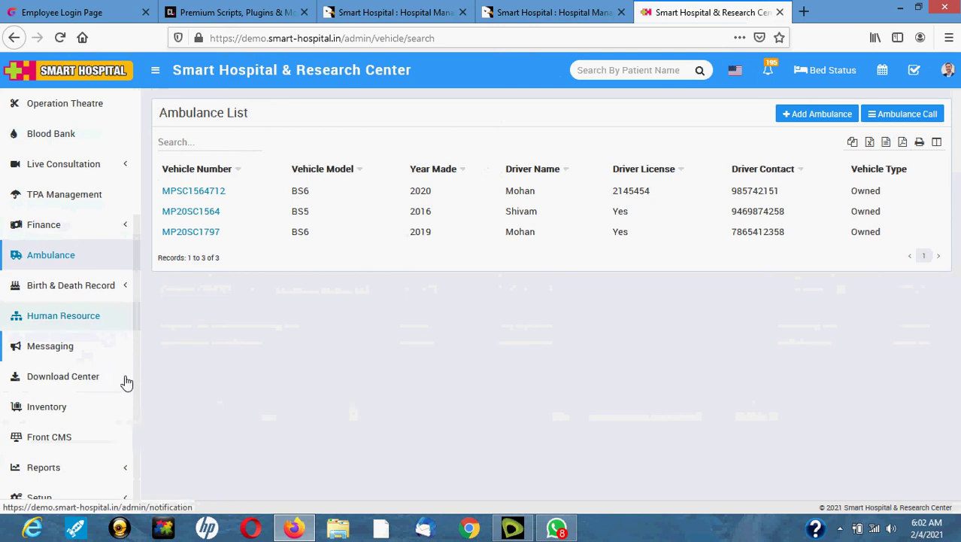
pyautogui.click(71, 290)
pyautogui.click(73, 315)
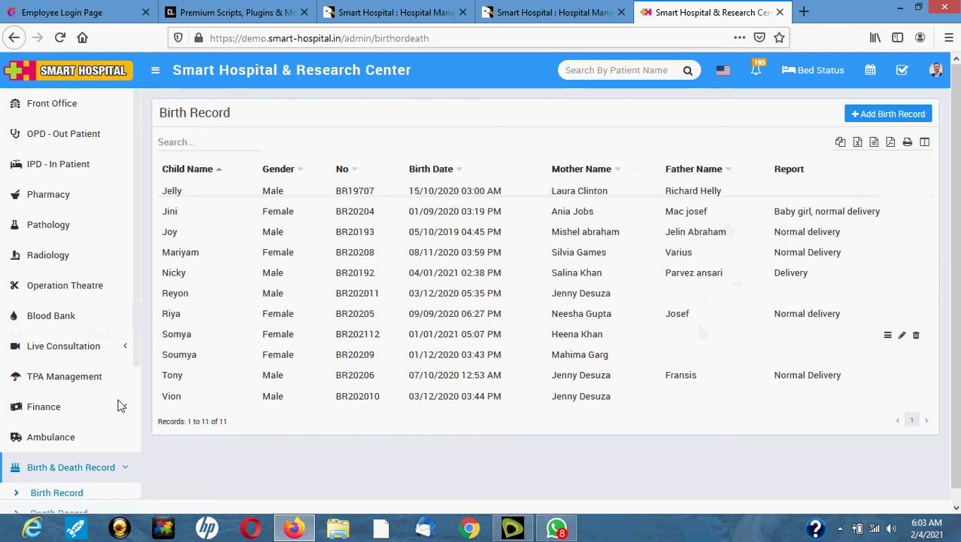
pyautogui.scroll(-2, 105, 406)
pyautogui.scroll(-3, 104, 402)
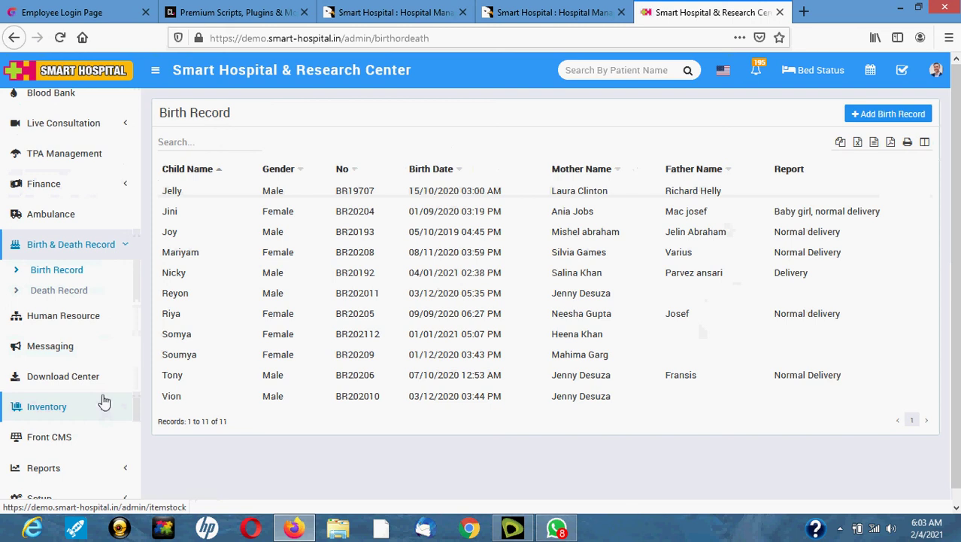
pyautogui.click(60, 291)
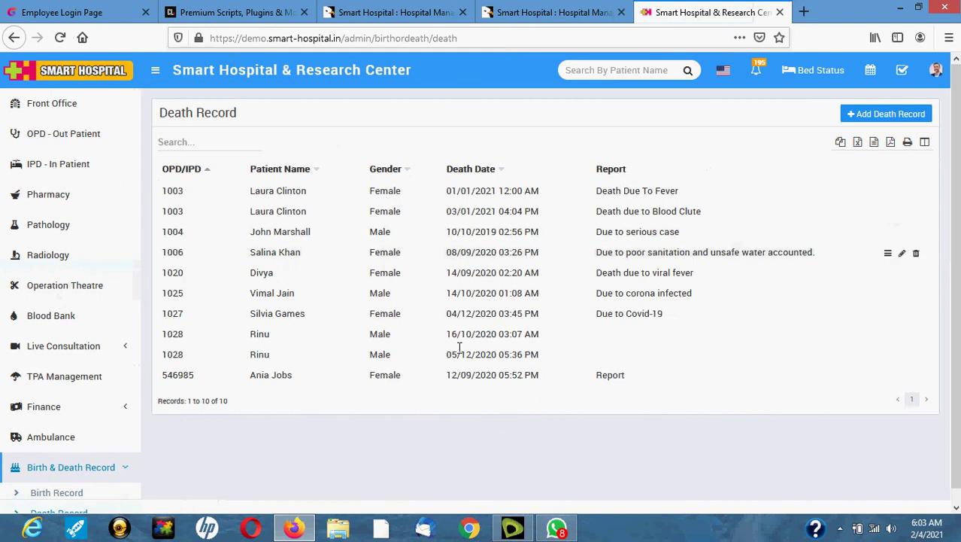
# - Look through the Human Resource staff directory in card view
pyautogui.scroll(-3, 43, 344)
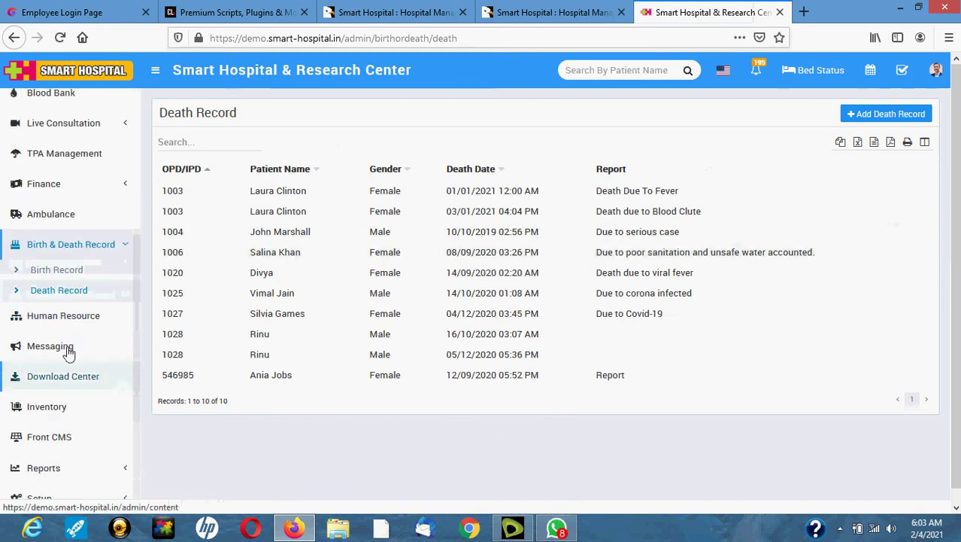
pyautogui.click(66, 317)
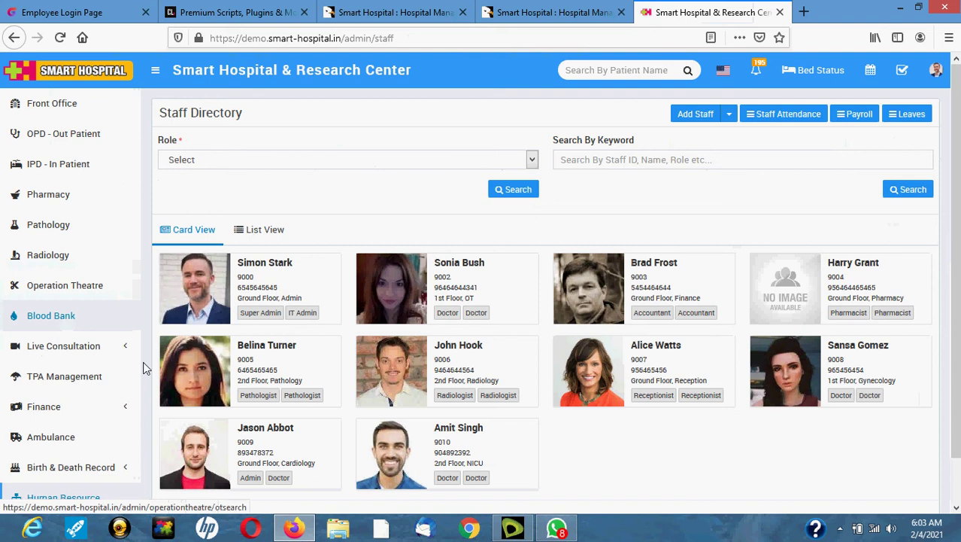
pyautogui.scroll(-1, 233, 277)
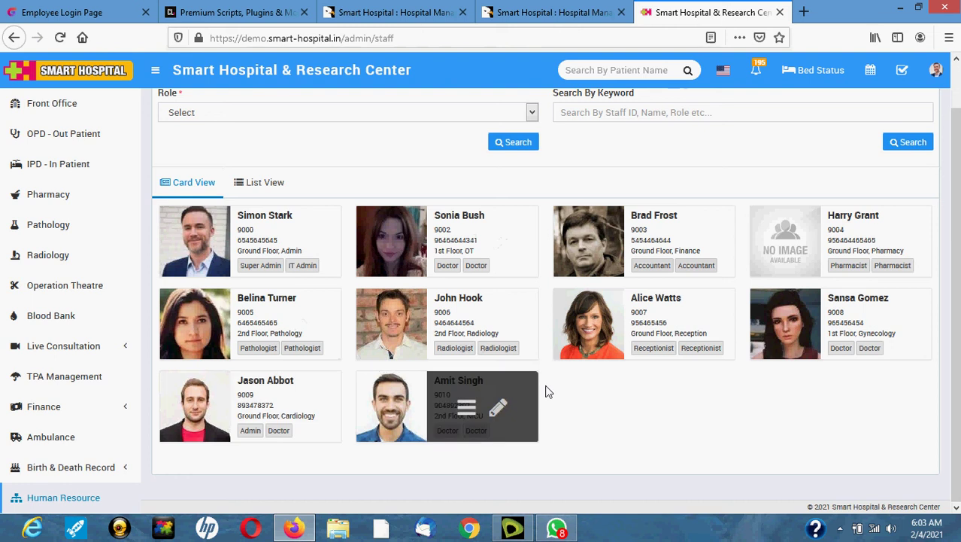
pyautogui.scroll(2, 655, 423)
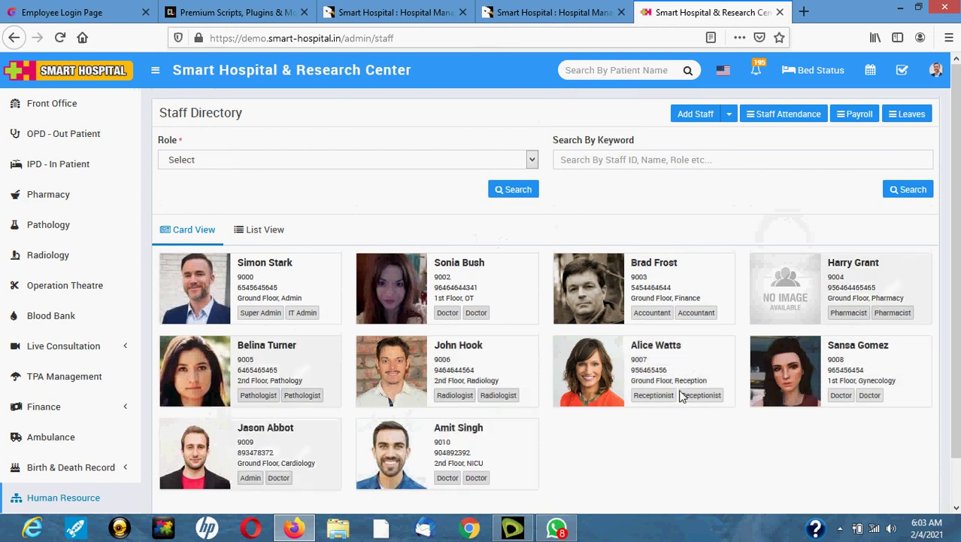
pyautogui.scroll(-1, 682, 451)
pyautogui.scroll(1, 683, 453)
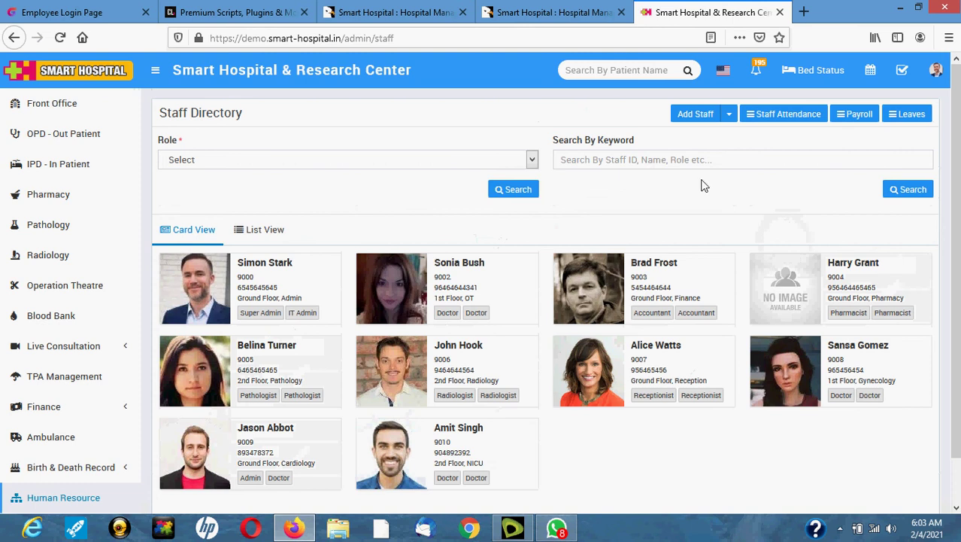
# - Start a new staff entry and examine the first name, last name, father name and mother name fields
pyautogui.click(695, 116)
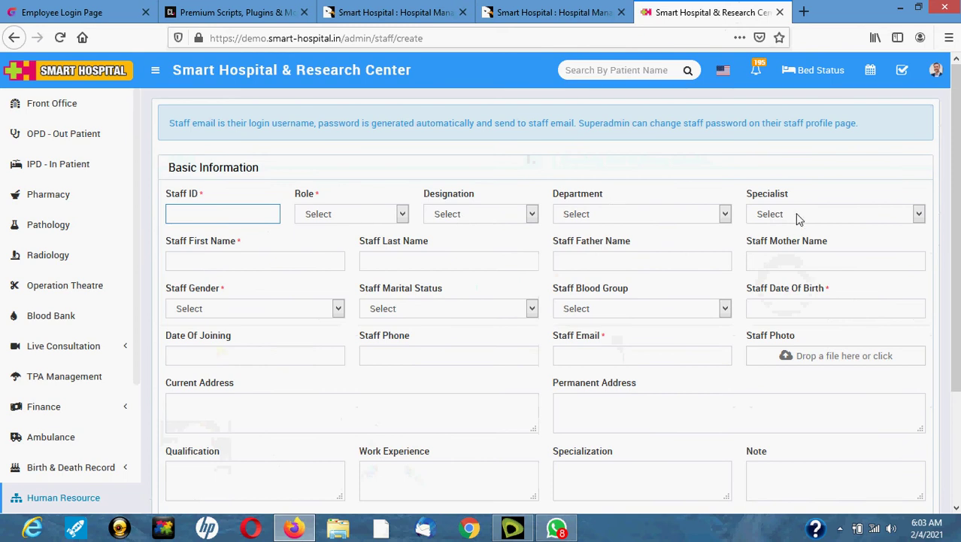
pyautogui.click(278, 260)
pyautogui.click(405, 261)
pyautogui.click(629, 260)
pyautogui.click(861, 259)
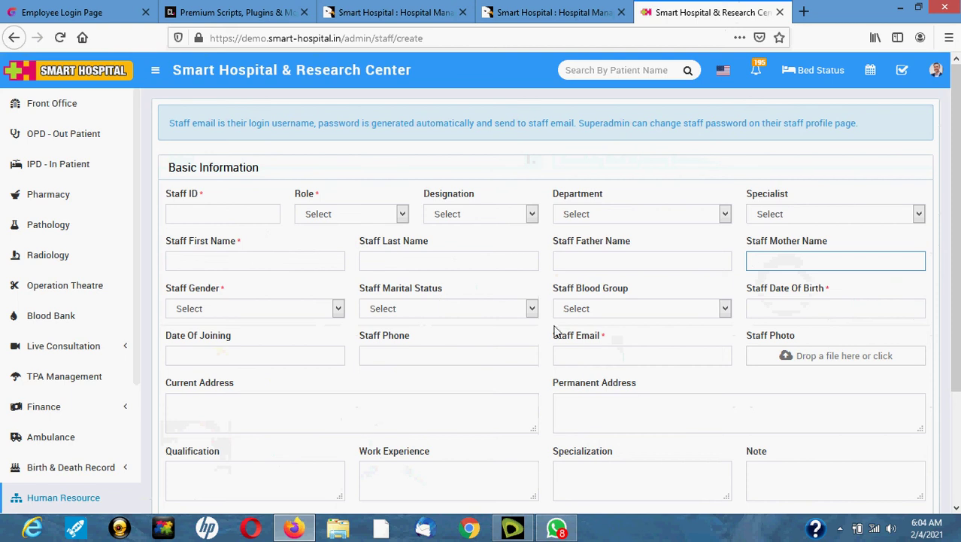
# - Examine the staff form's current and permanent address, qualification, work experience and note fields
pyautogui.scroll(-3, 805, 324)
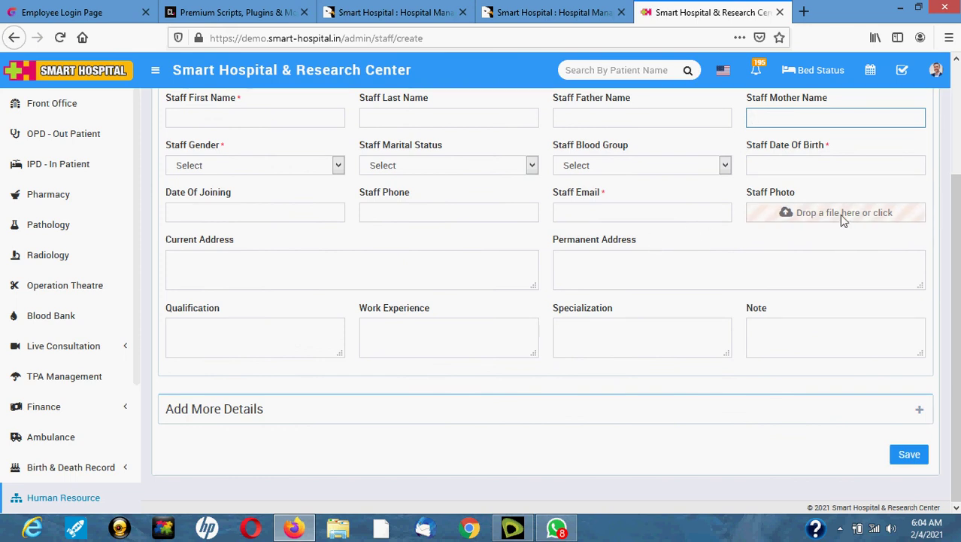
pyautogui.click(304, 270)
pyautogui.click(635, 276)
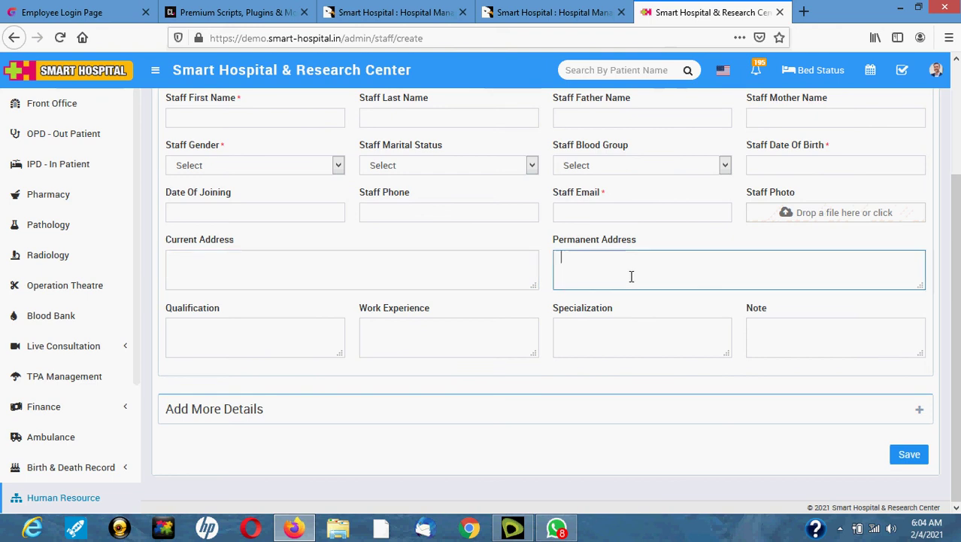
pyautogui.click(284, 337)
pyautogui.click(428, 340)
pyautogui.click(827, 346)
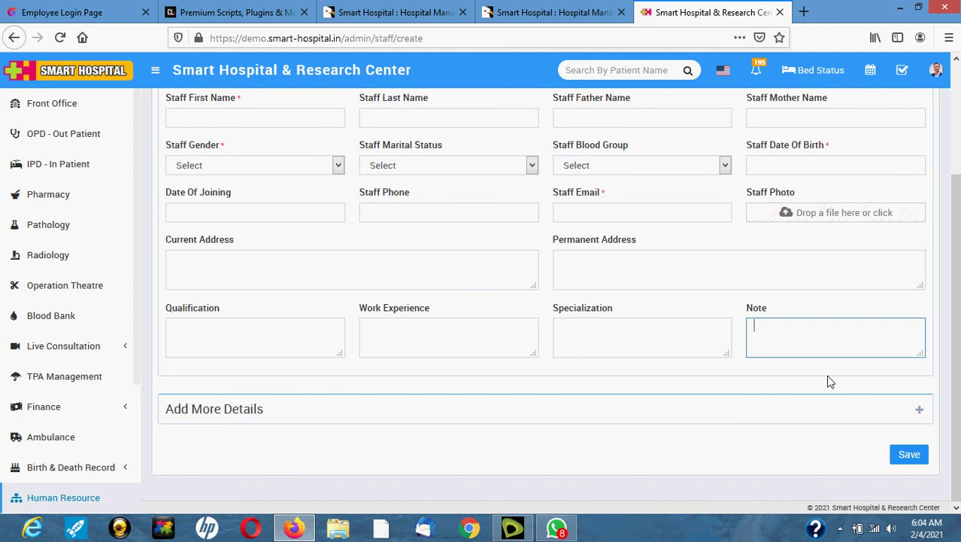
# - Expand the additional staff details and examine the payroll fields, including EPF number, basic salary, contract type options, work shift and location
pyautogui.click(912, 415)
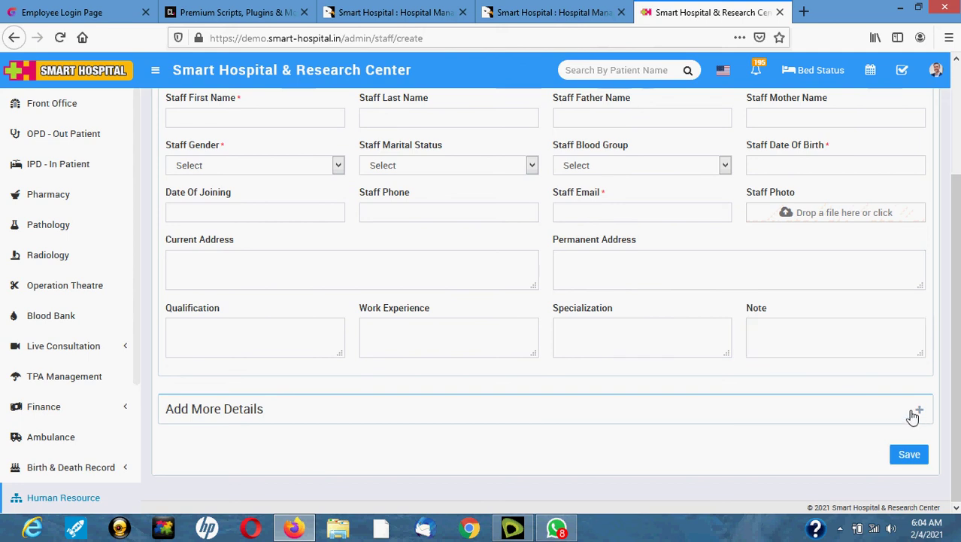
pyautogui.scroll(-3, 737, 334)
pyautogui.scroll(-1, 737, 335)
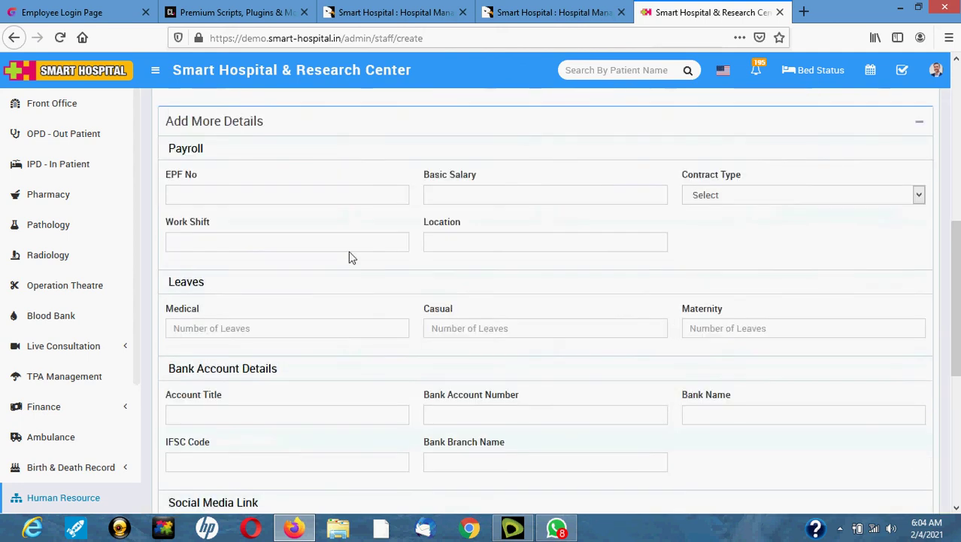
pyautogui.click(262, 196)
pyautogui.click(463, 195)
pyautogui.click(738, 200)
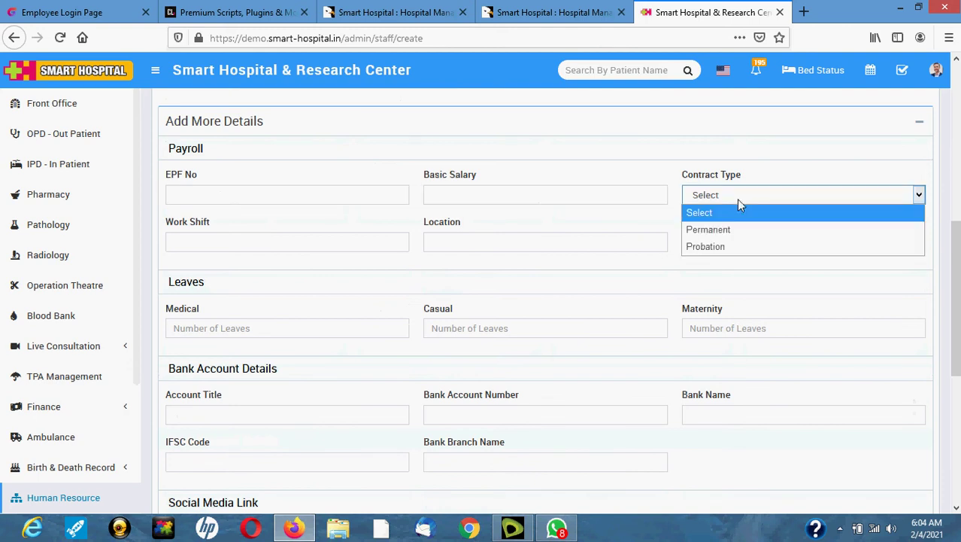
pyautogui.click(287, 240)
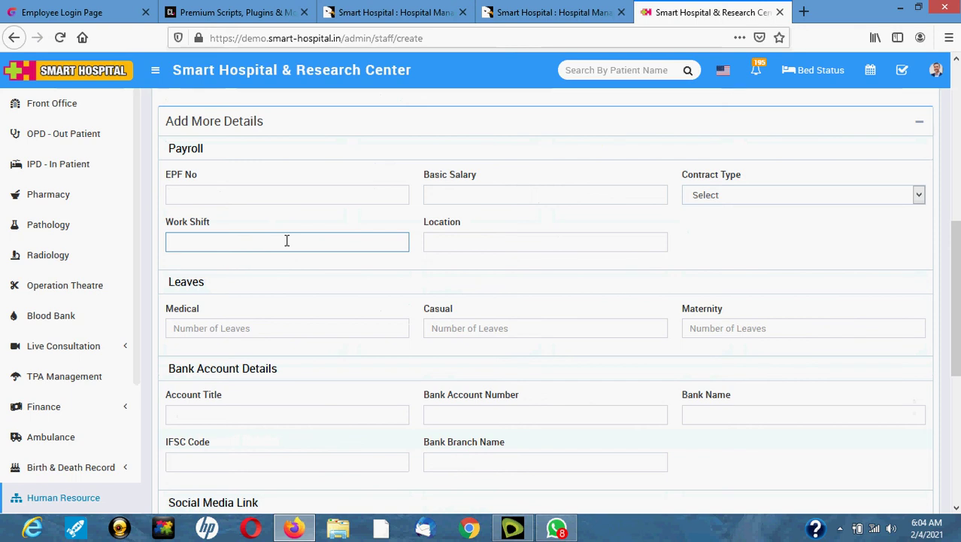
pyautogui.click(428, 245)
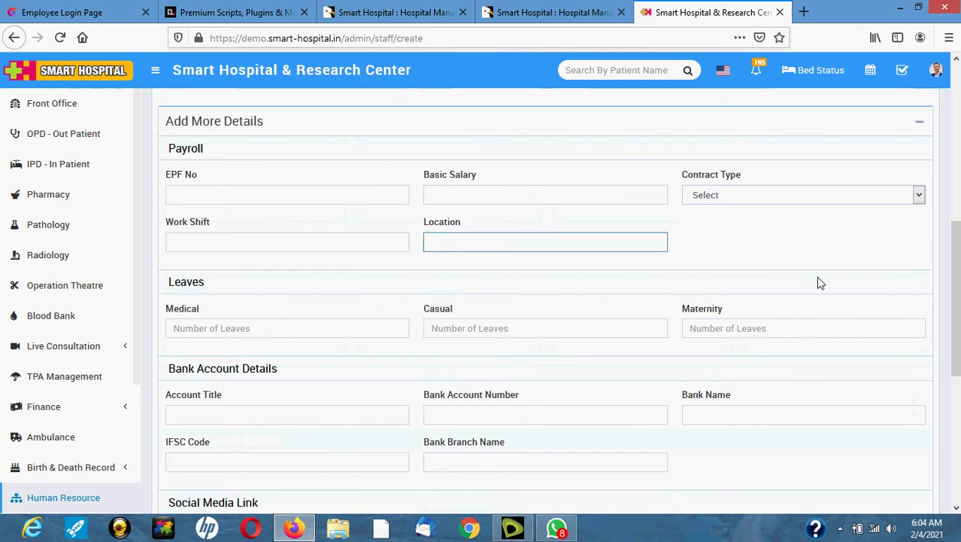
# - Examine the staff form's leave allowance and bank account fields, including account title, account number, bank name and branch name
pyautogui.scroll(-2, 423, 356)
pyautogui.click(268, 262)
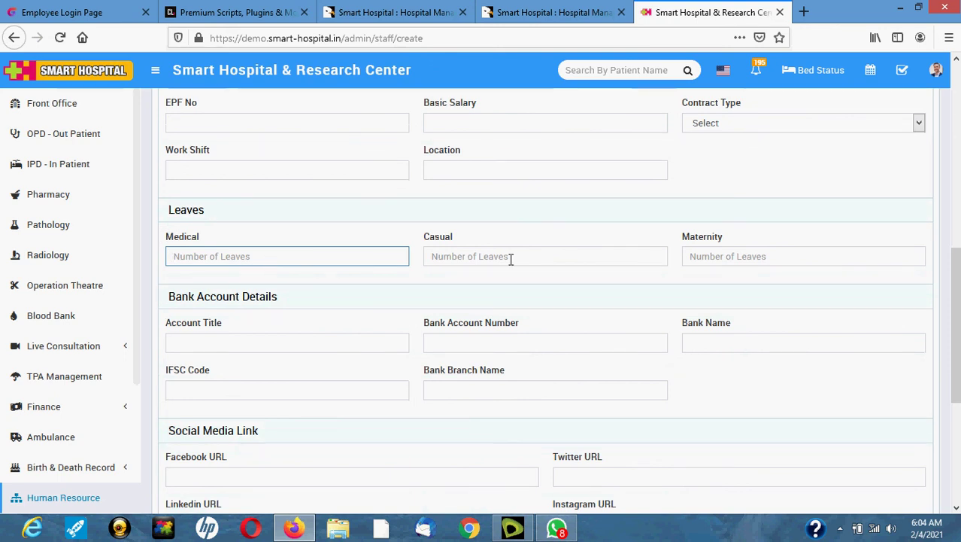
pyautogui.click(543, 345)
pyautogui.click(257, 344)
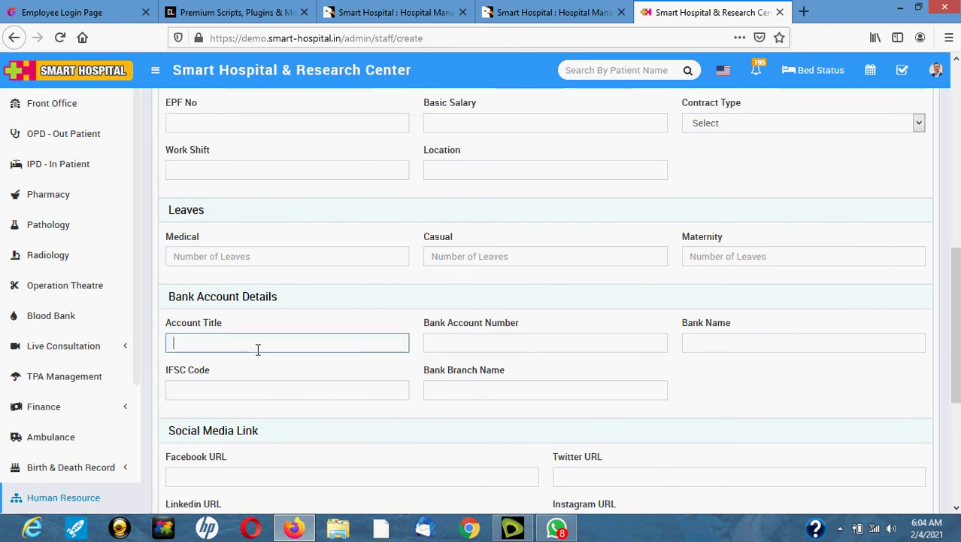
pyautogui.click(509, 344)
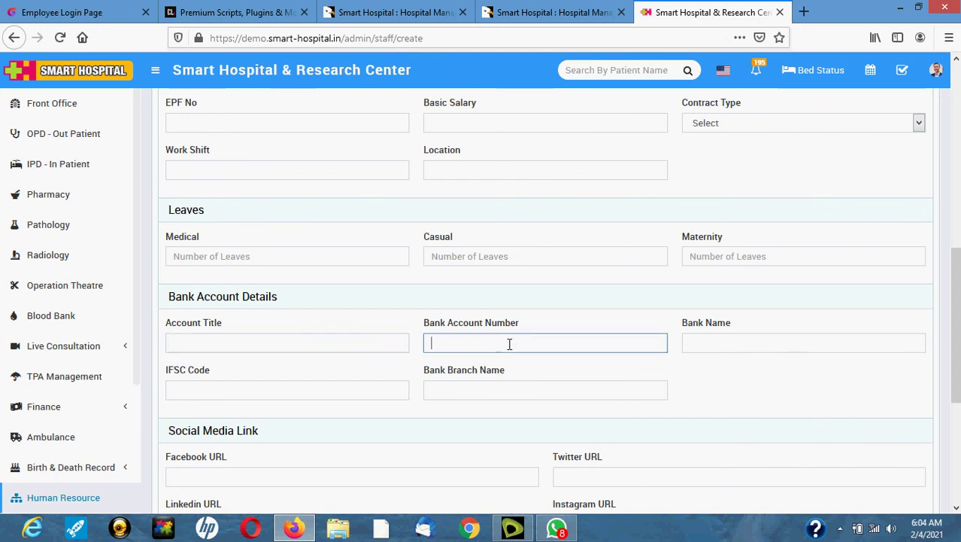
pyautogui.click(781, 342)
pyautogui.scroll(-3, 502, 359)
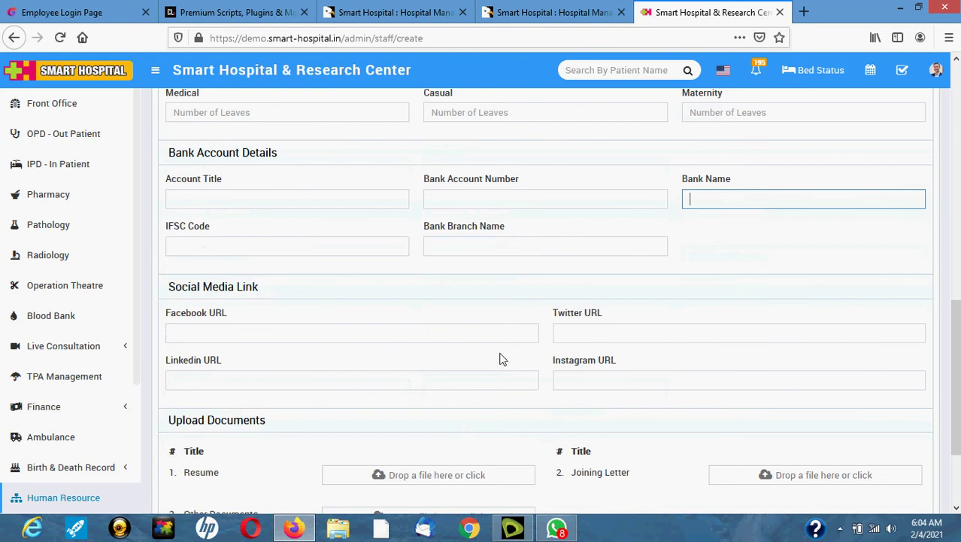
pyautogui.click(493, 246)
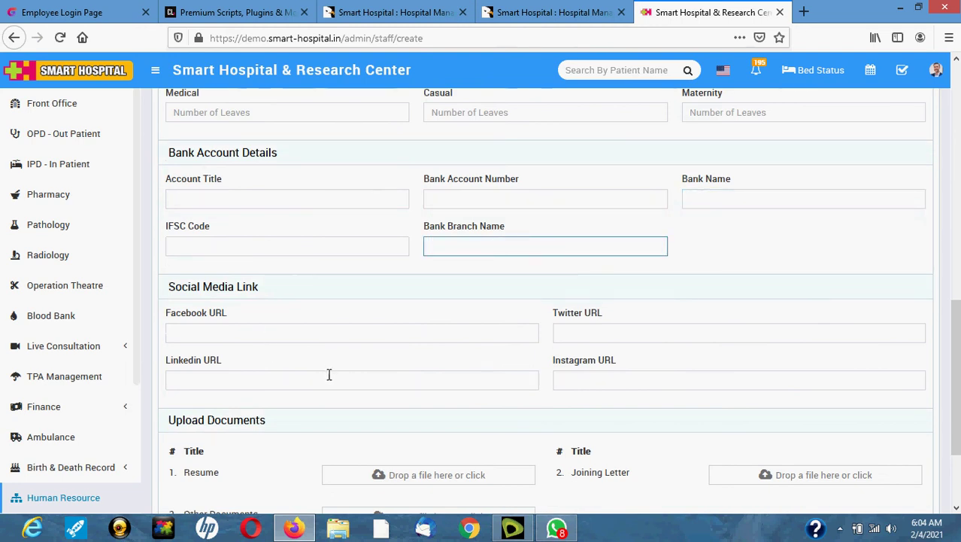
# - Examine the staff form's social media link fields and the upload areas for resume, joining letter and other documents
pyautogui.scroll(-3, 488, 402)
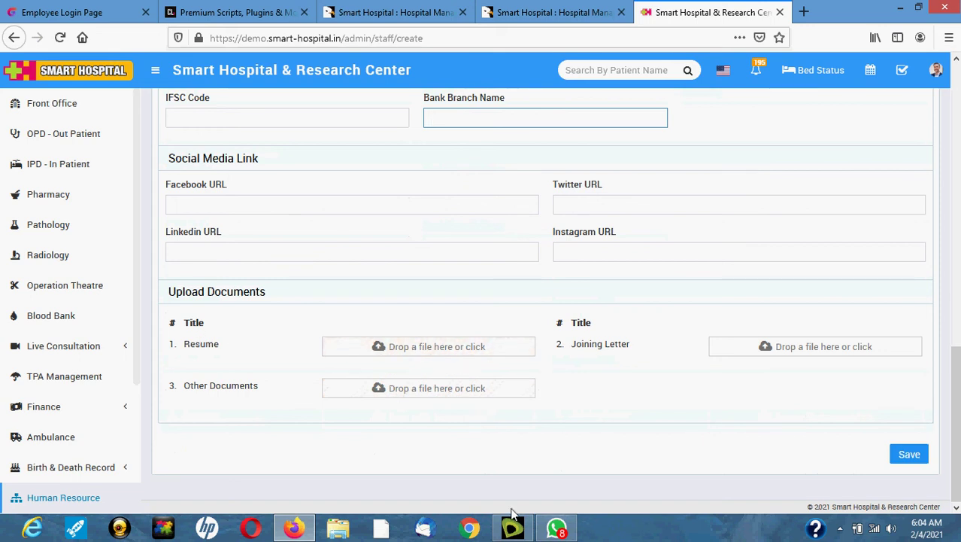
pyautogui.click(840, 528)
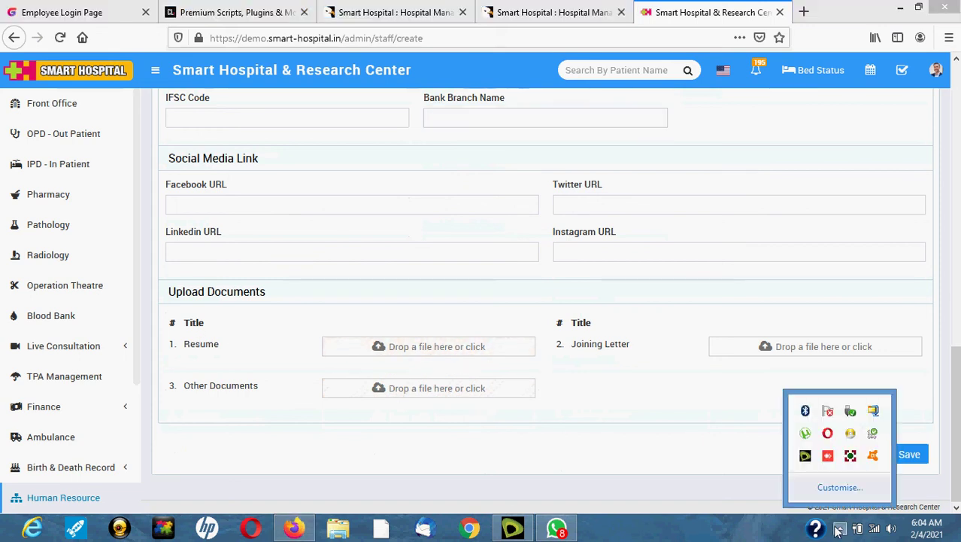
pyautogui.click(850, 455)
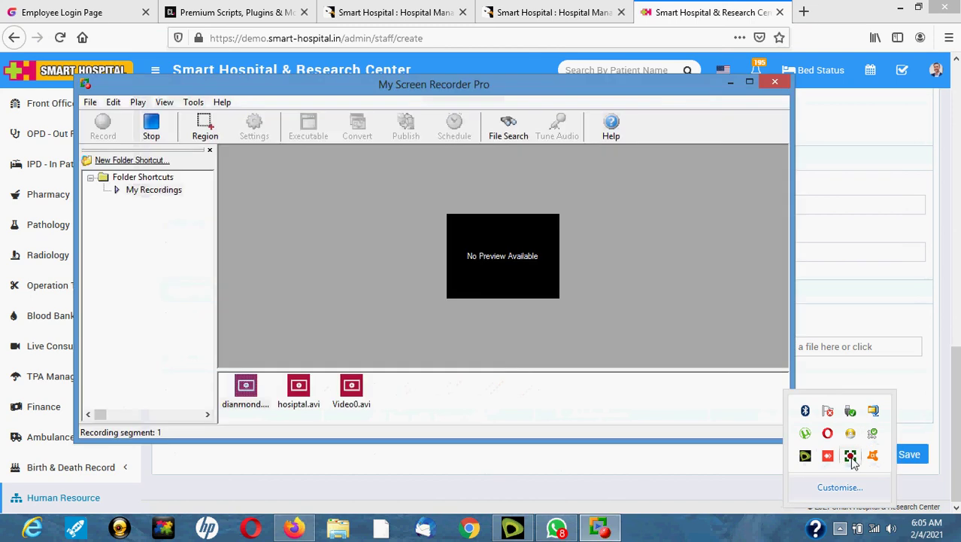
pyautogui.click(138, 103)
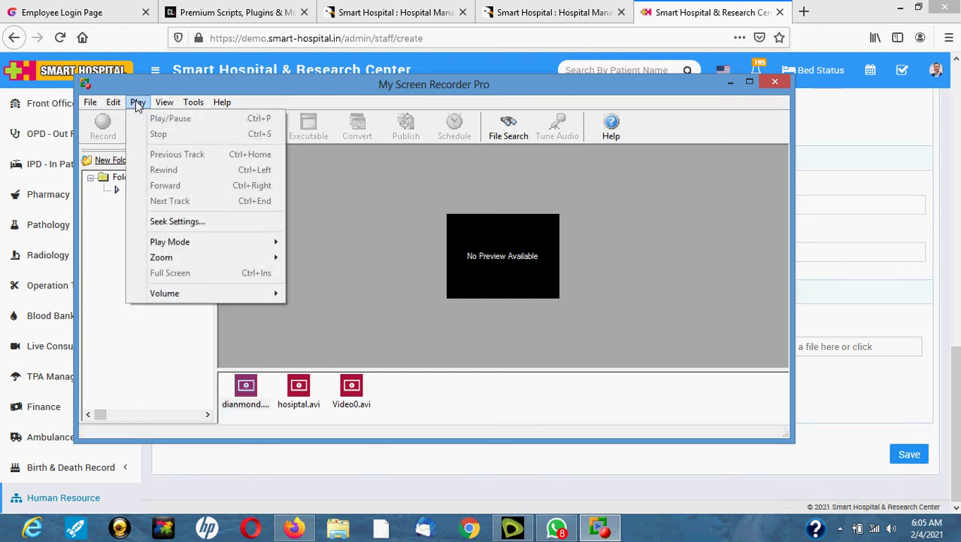
pyautogui.moveTo(91, 103)
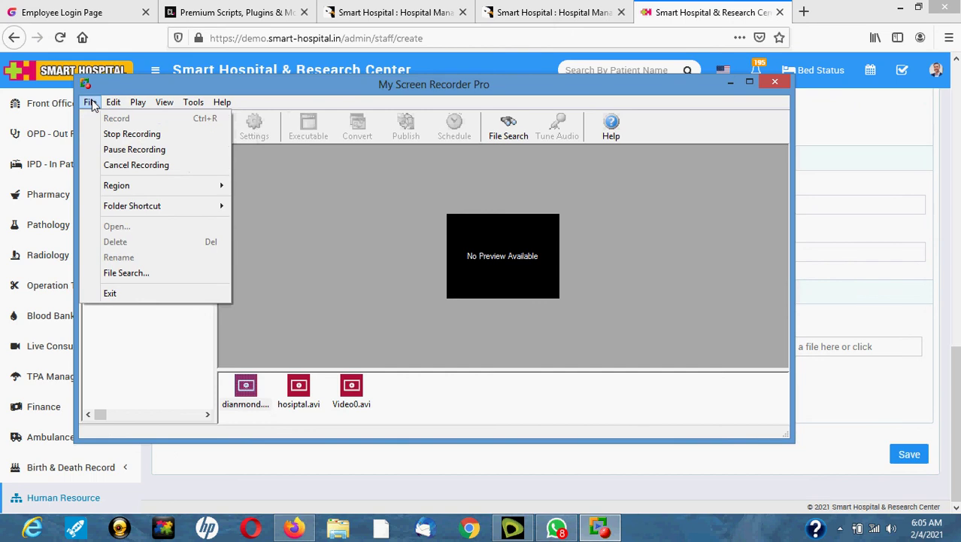
pyautogui.click(138, 150)
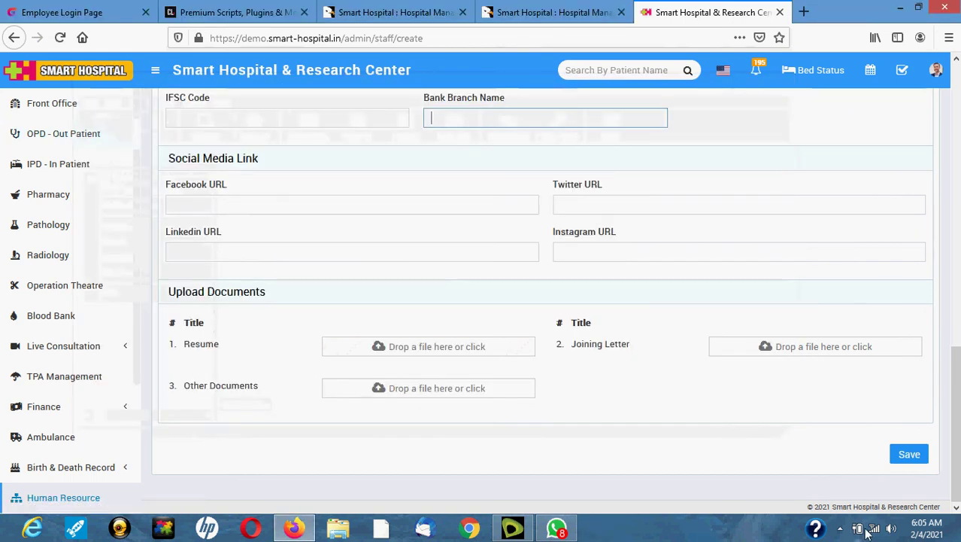
pyautogui.click(840, 529)
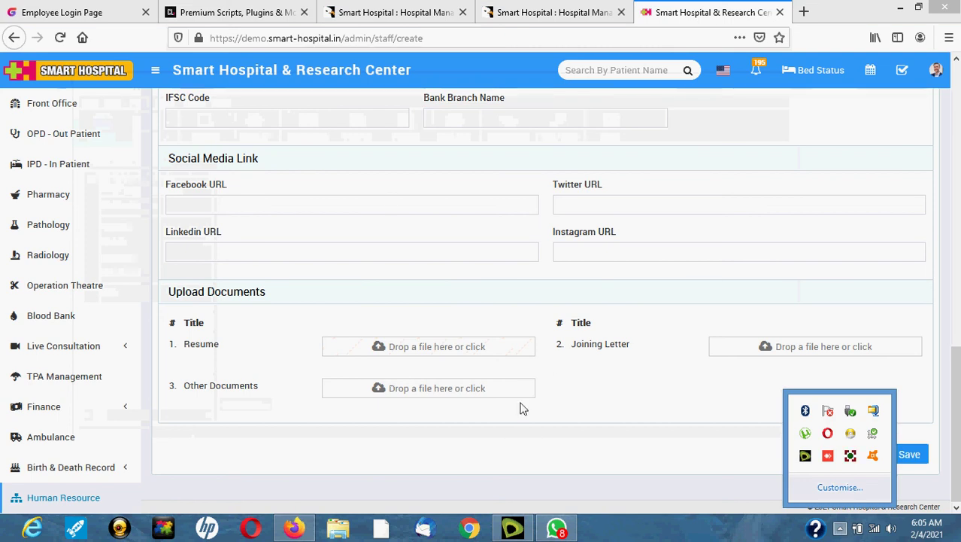
pyautogui.click(687, 359)
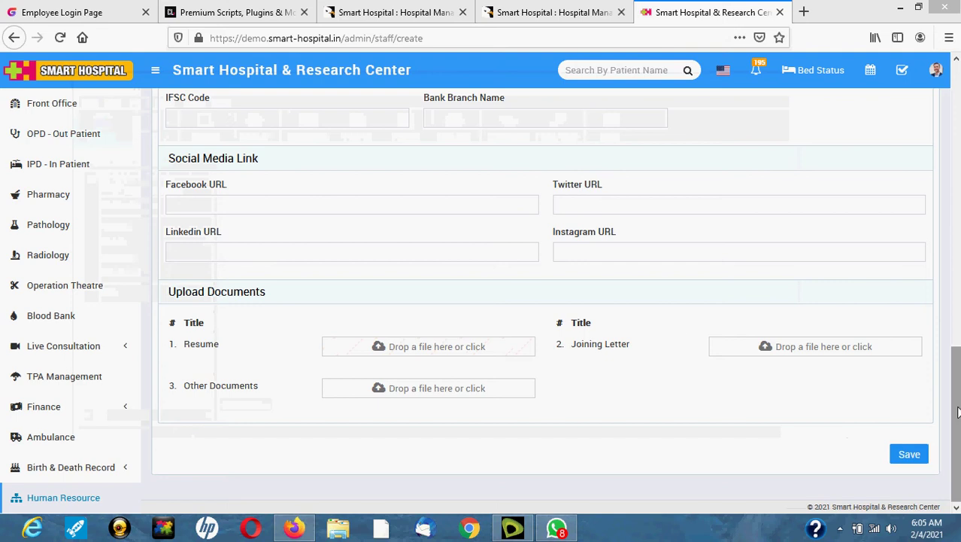
# - Review the end of the staff form, leave it without saving and return to the Human Resource staff directory
pyautogui.moveTo(959, 409); pyautogui.dragTo(957, 473)
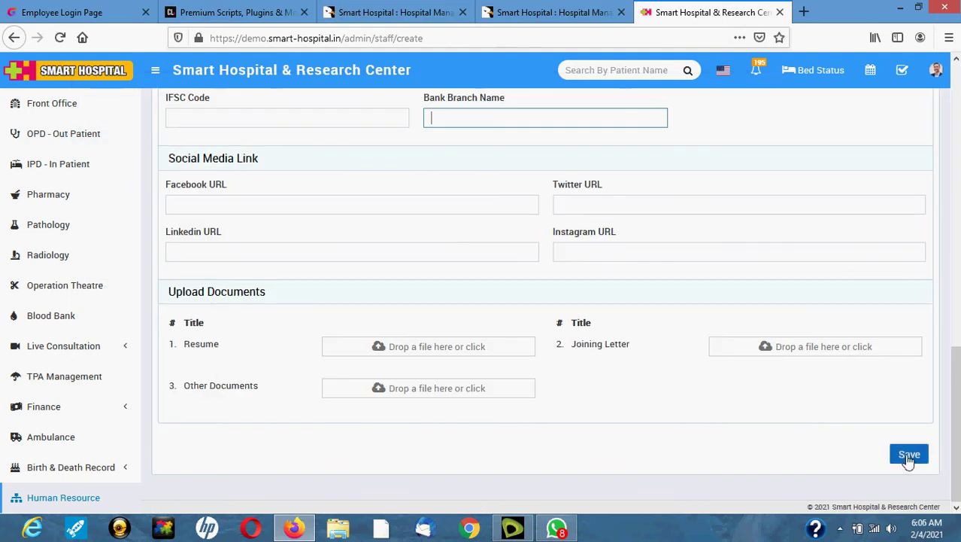
pyautogui.scroll(10, 145, 314)
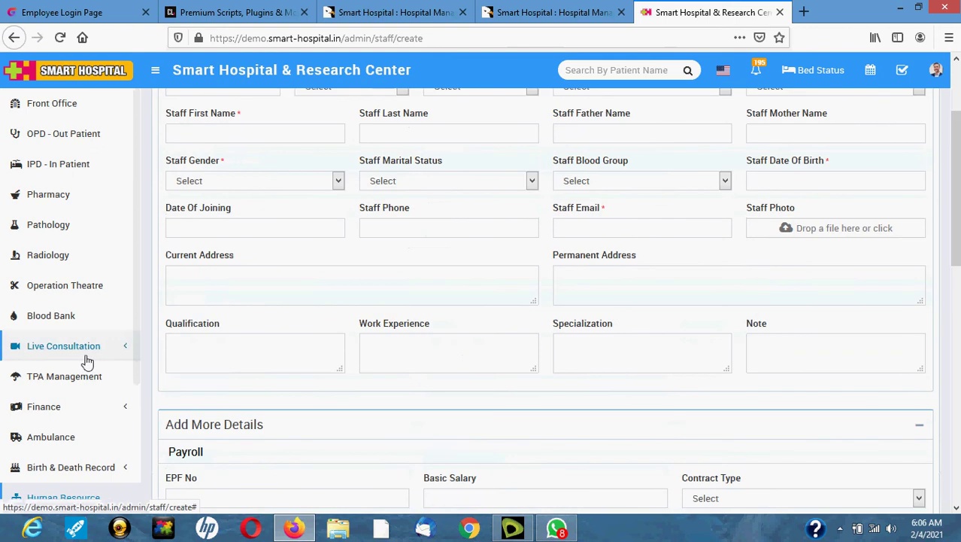
pyautogui.scroll(-4, 87, 362)
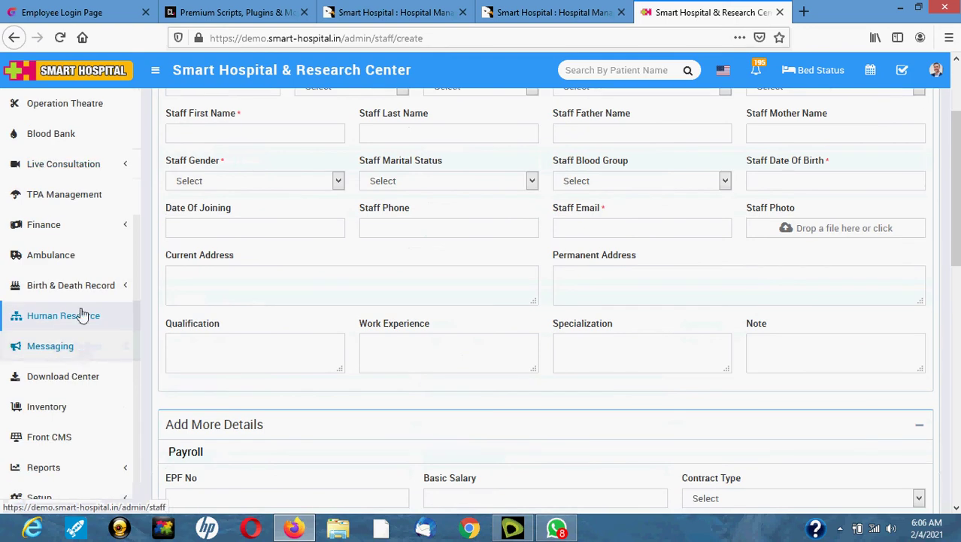
pyautogui.click(66, 286)
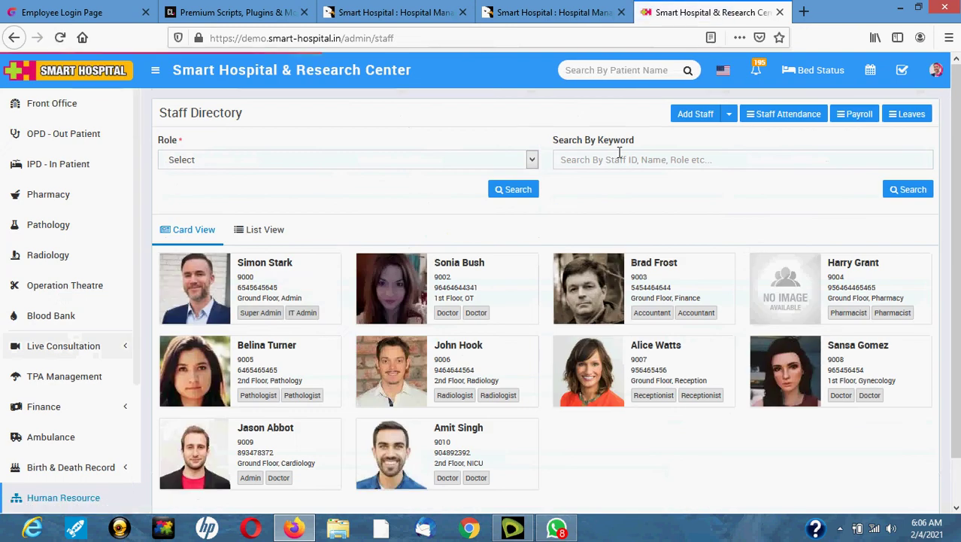
# - Open staff attendance and retrieve the attendance list for the Admin role
pyautogui.click(777, 121)
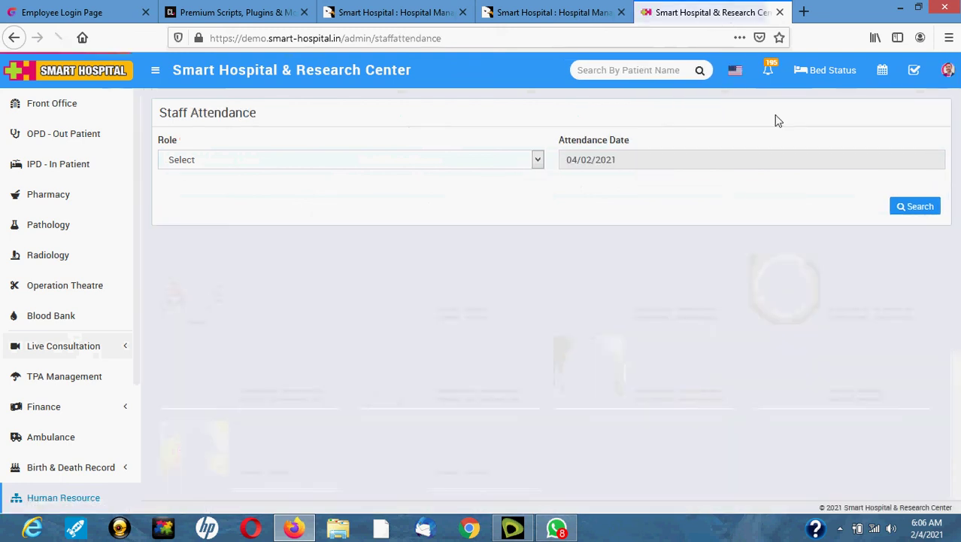
pyautogui.click(485, 161)
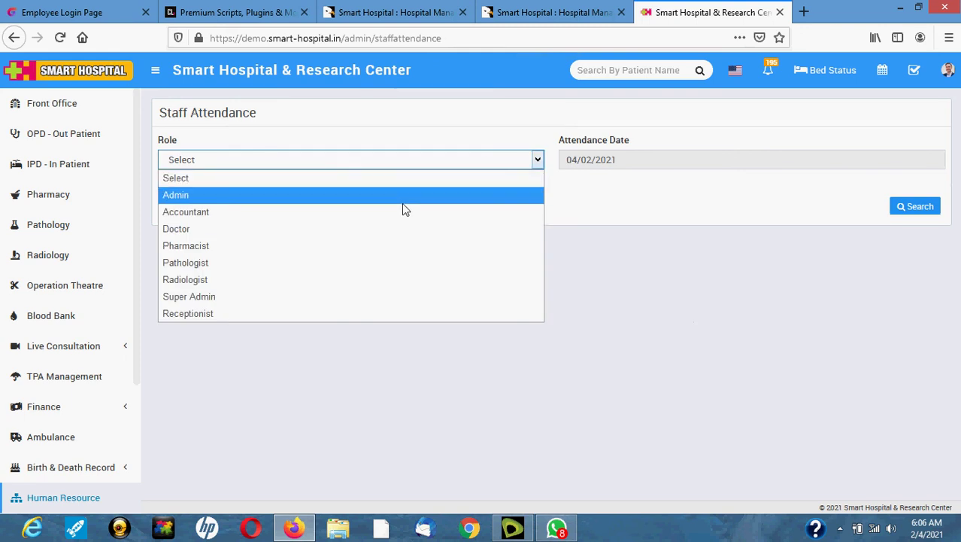
pyautogui.click(384, 201)
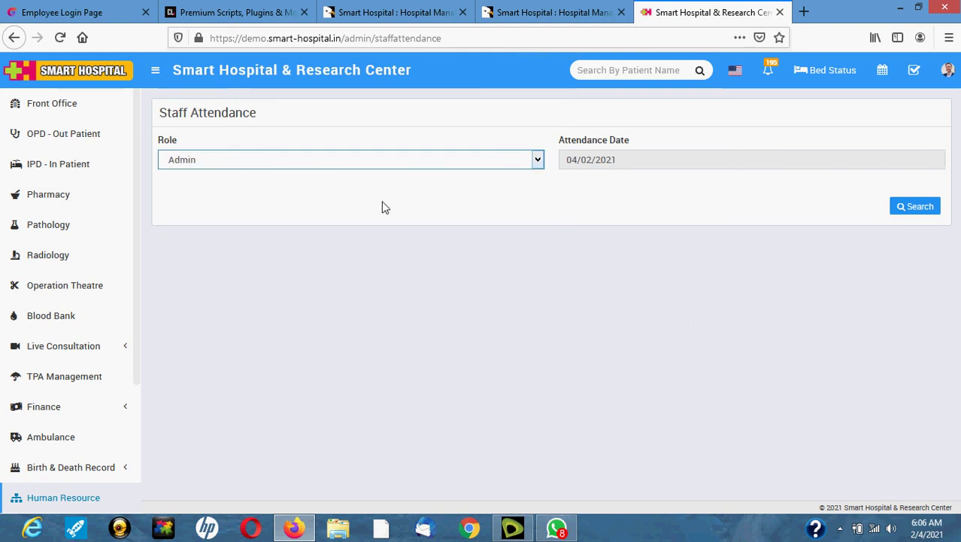
pyautogui.click(922, 213)
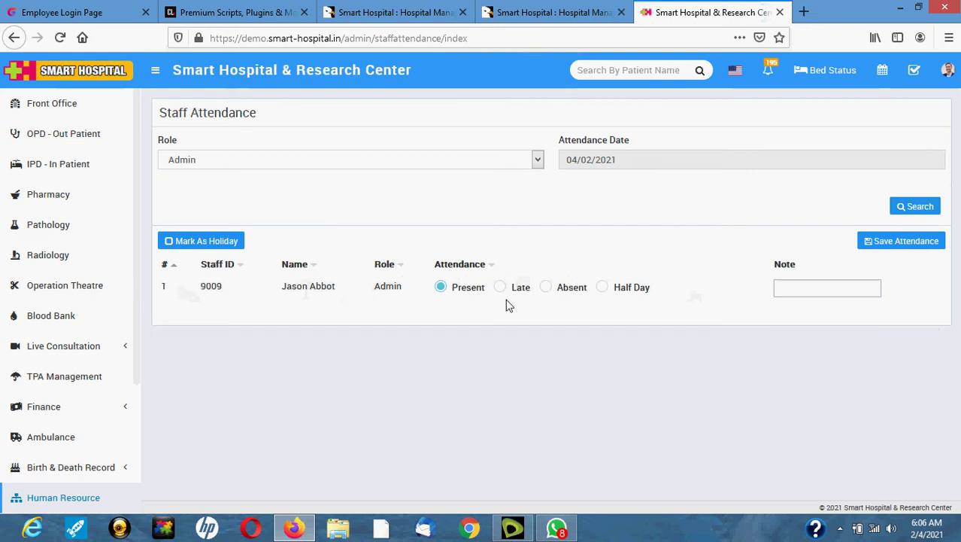
# - Try the Present, Absent and Half Day attendance options for the listed Admin staff member, settle on Late and activate the note field
pyautogui.click(499, 292)
pyautogui.click(440, 290)
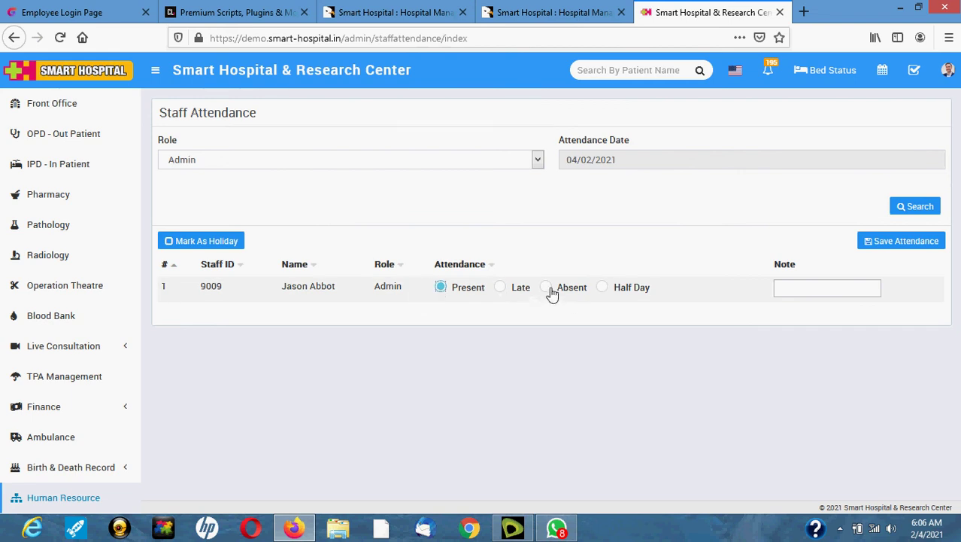
pyautogui.click(550, 292)
pyautogui.click(604, 289)
pyautogui.click(500, 290)
pyautogui.click(858, 286)
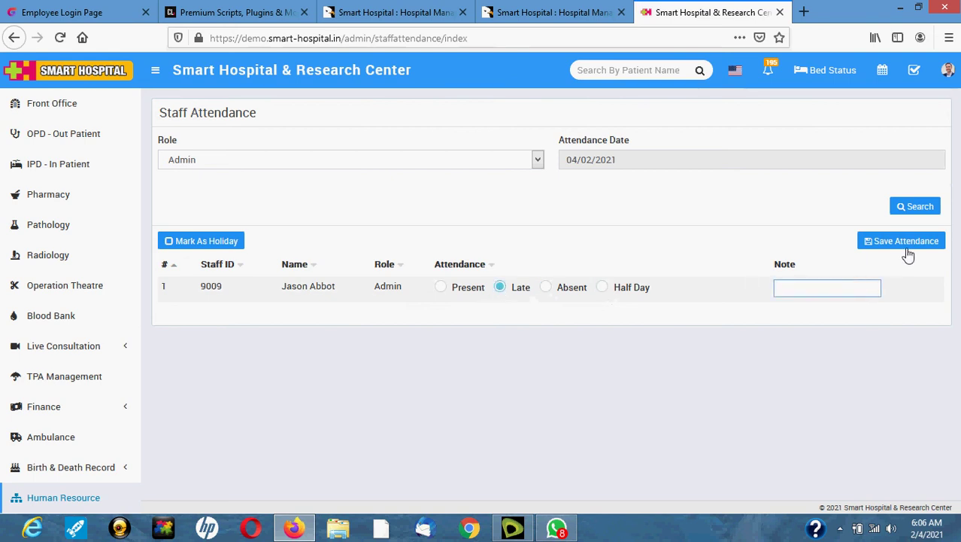